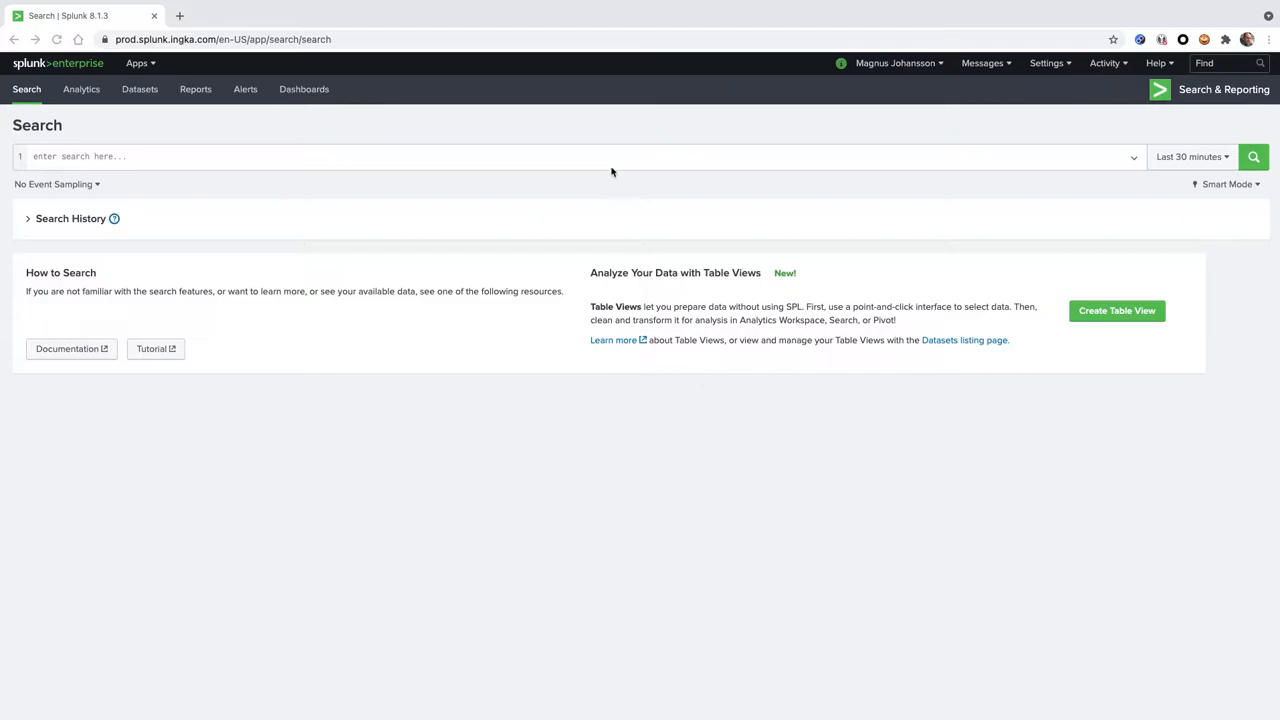
Search the index itoi_hectest_pub for events using the query index=itoi_hectest_pub
click(611, 163)
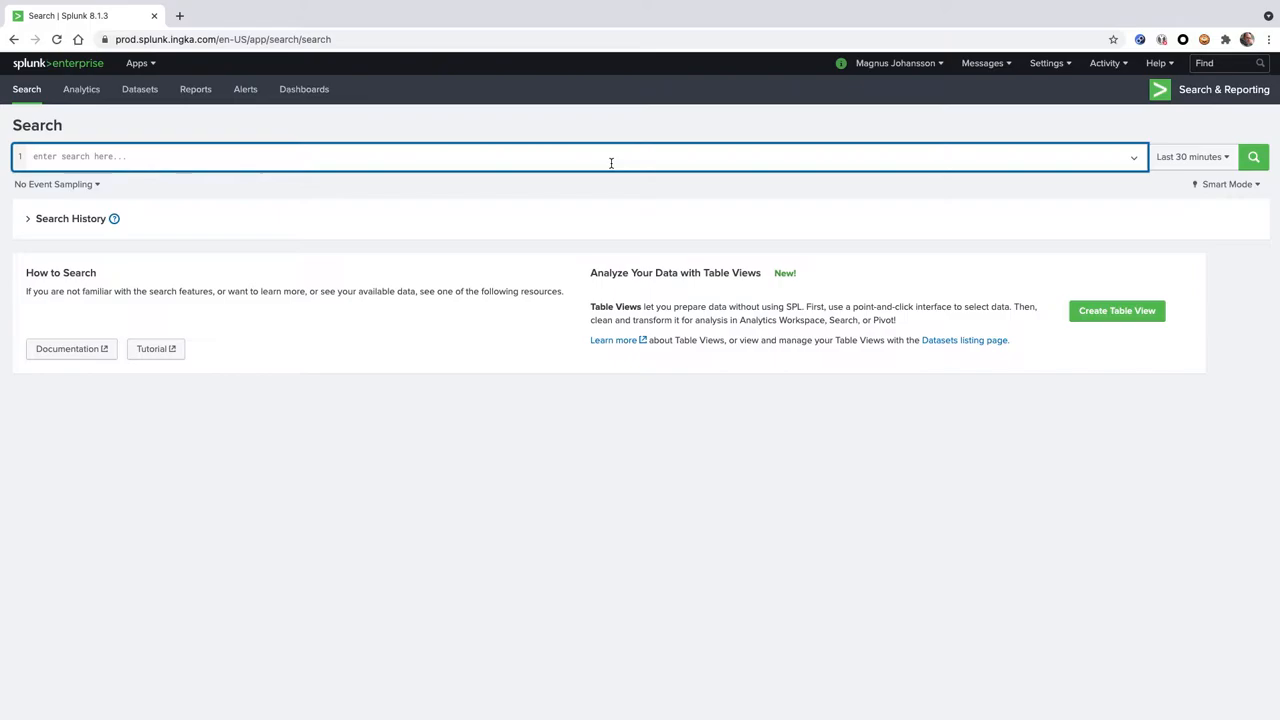
text(index=i)
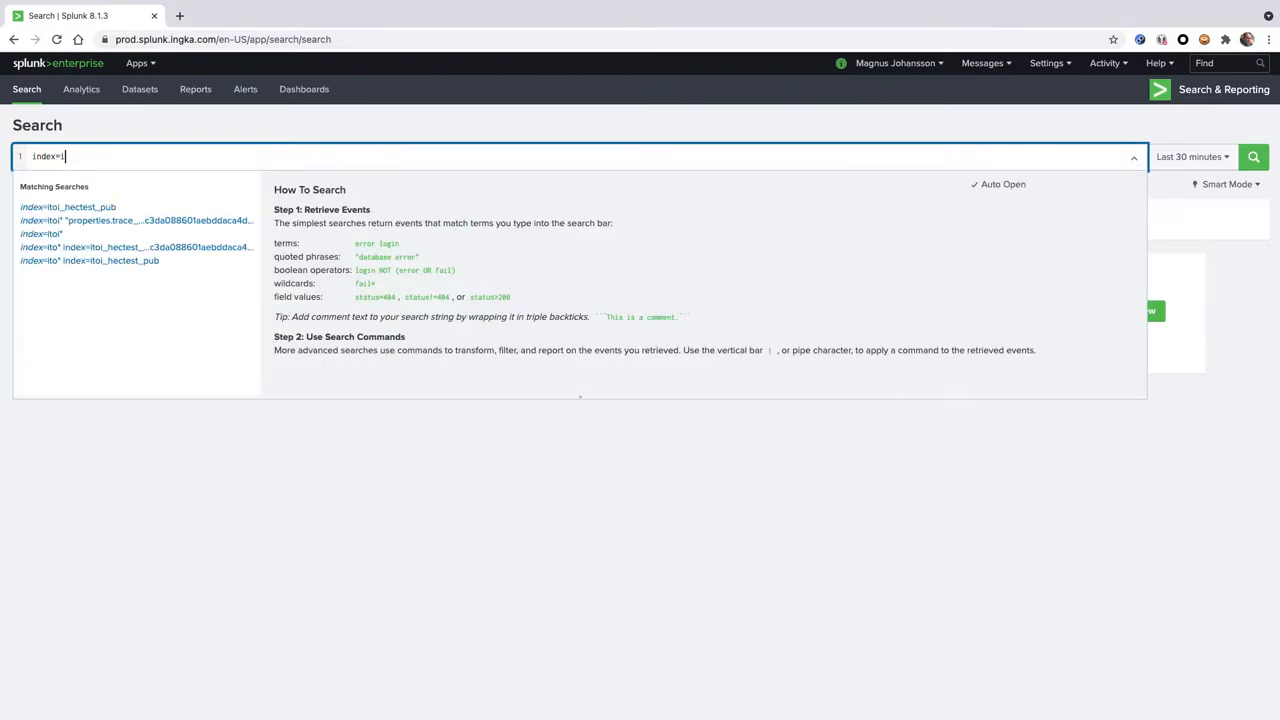
text(toi)
key(Down)
key(Return)
key(Return)
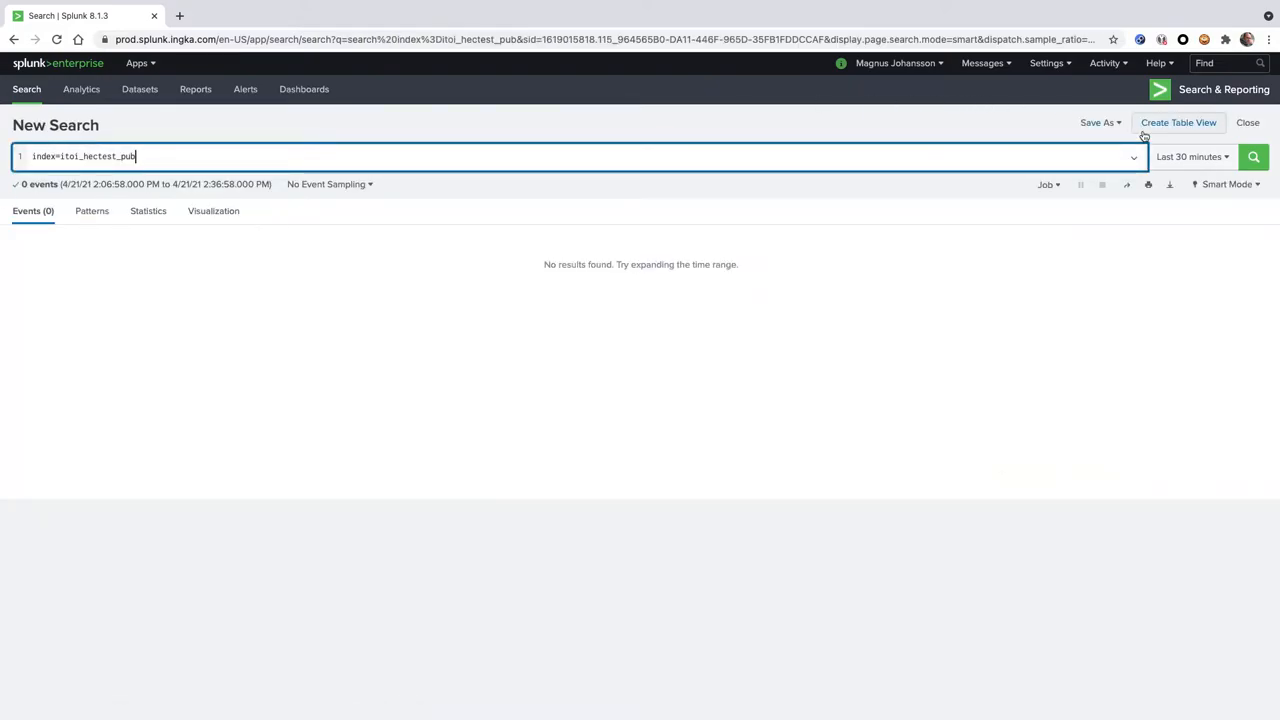
Expand the search's time range to the last 4 hours
click(1182, 157)
click(1041, 187)
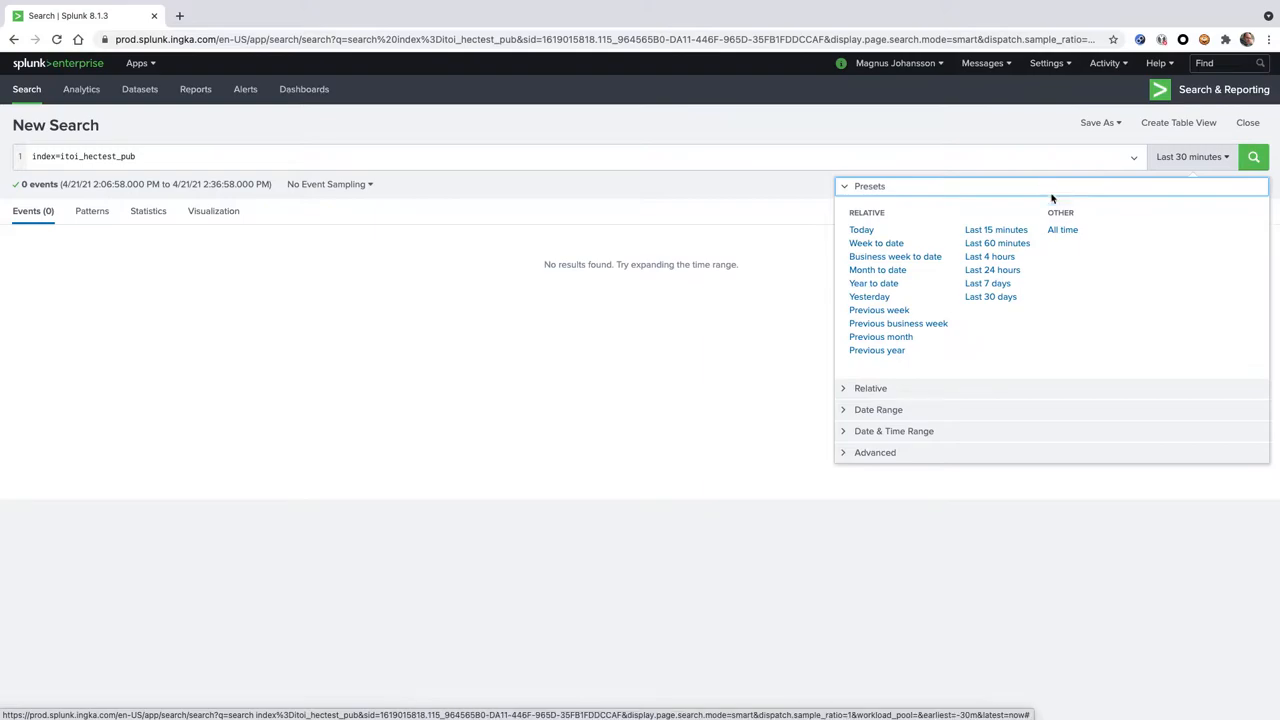
click(992, 259)
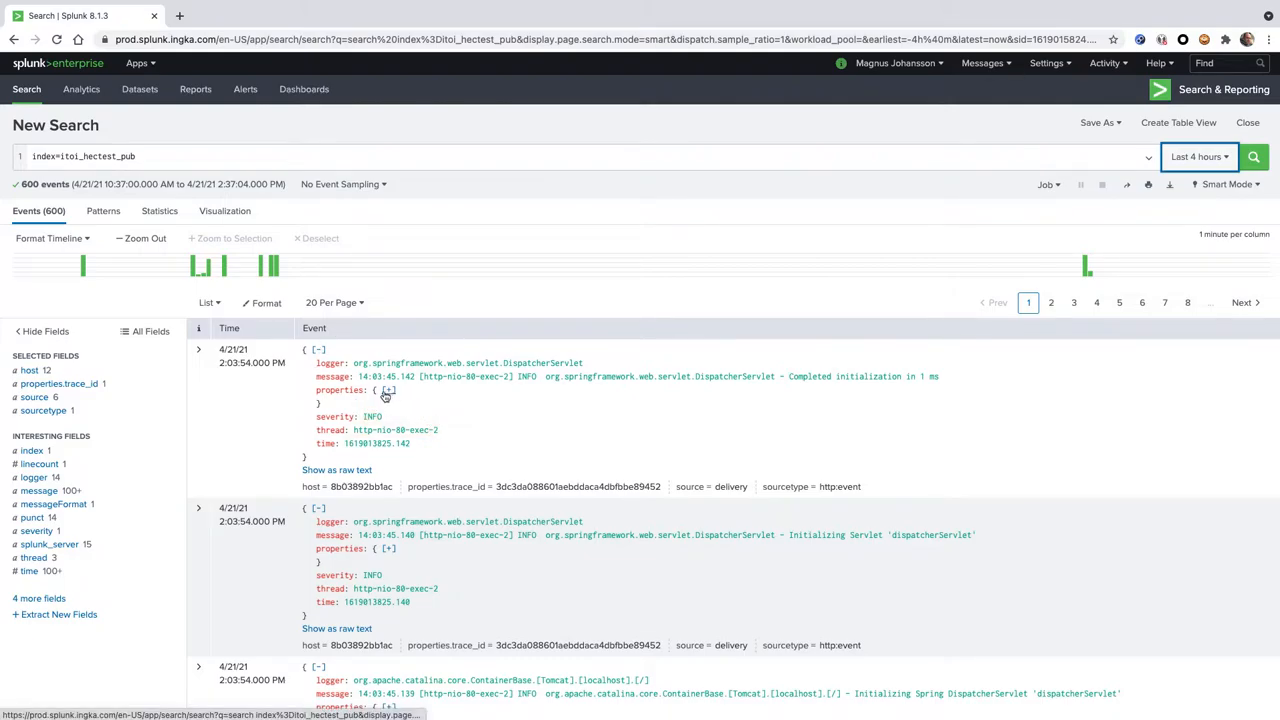
Expand the first event's properties and field details, and add its properties.trace_id value to the search as a filter
click(389, 391)
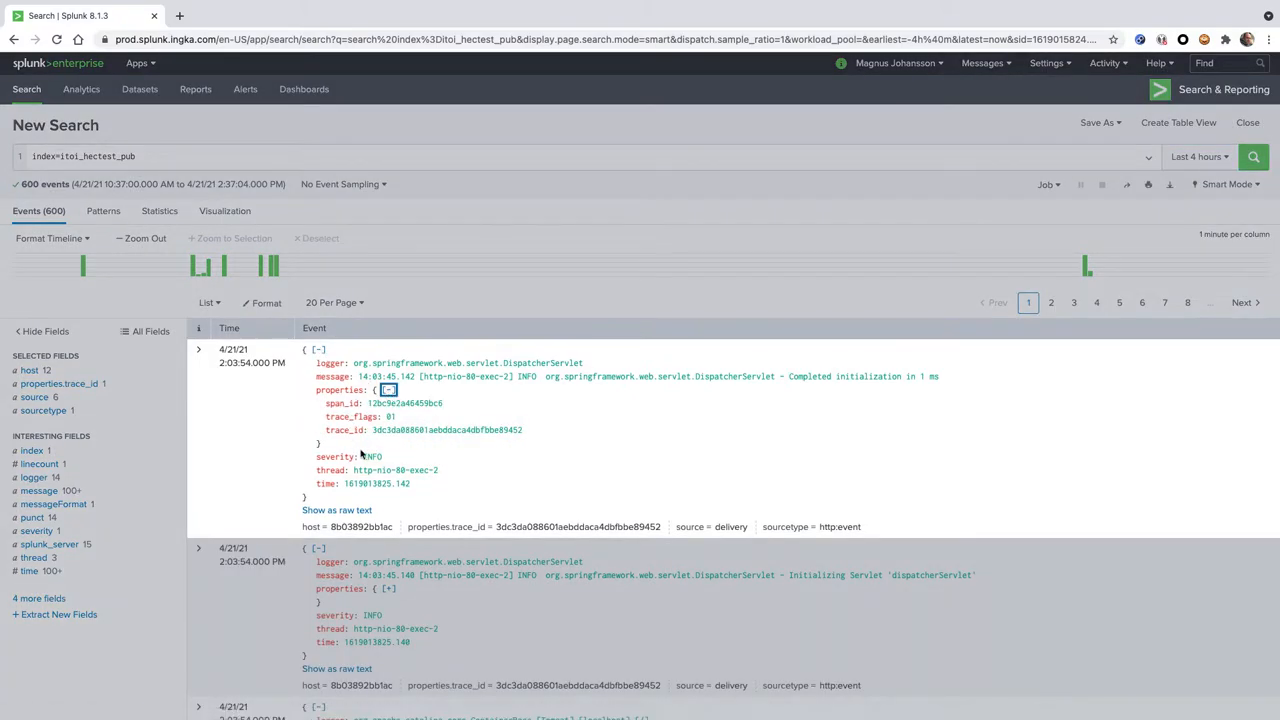
drag(328, 430, 469, 433)
click(198, 350)
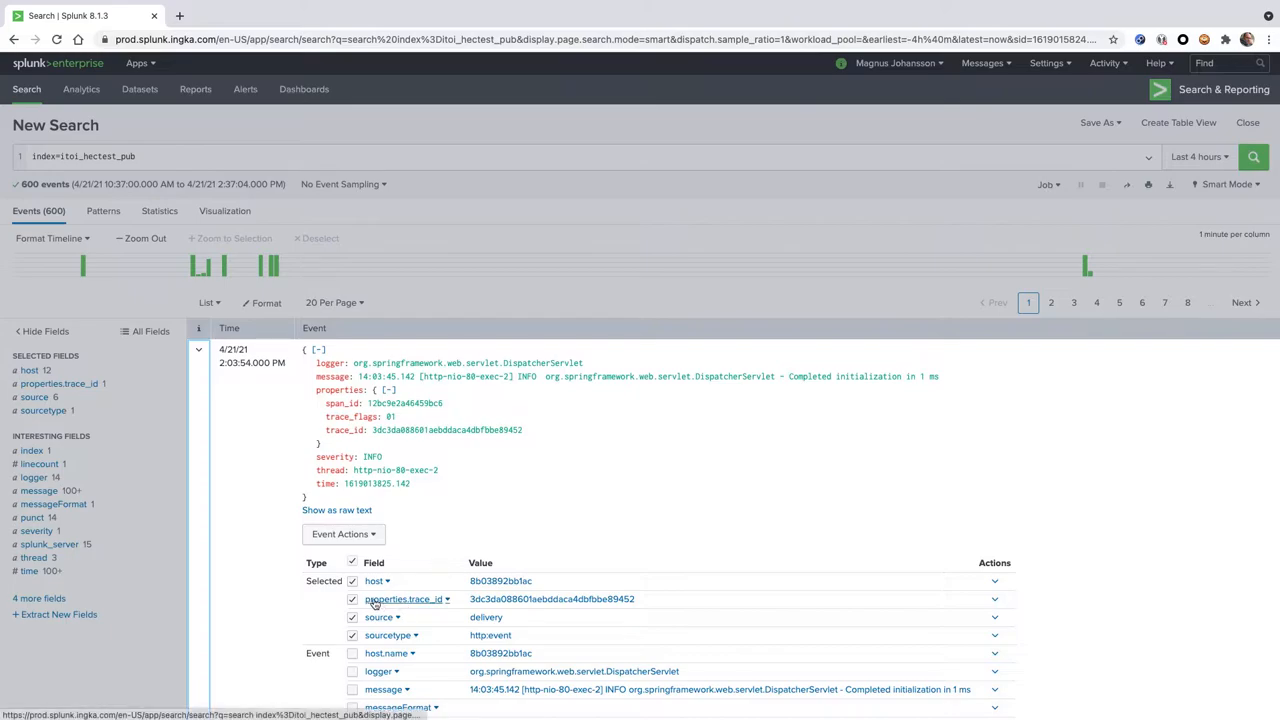
click(507, 600)
click(495, 630)
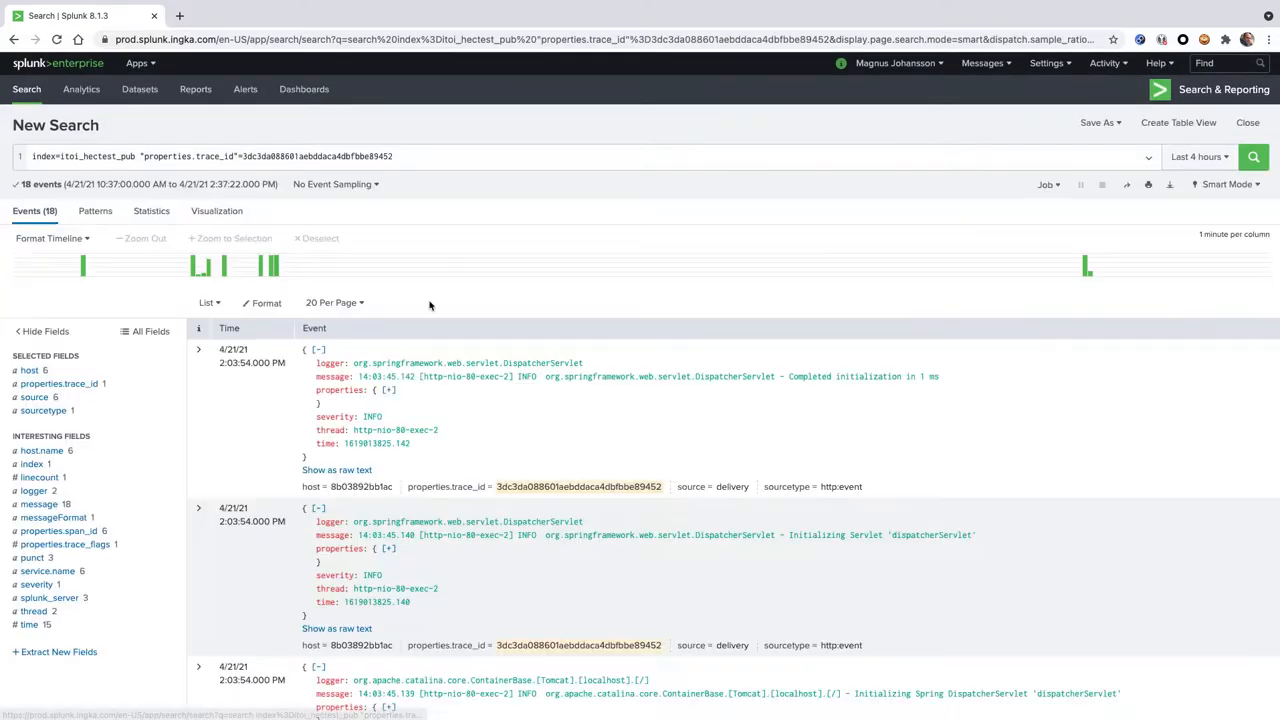
Copy the trace ID from the search query and open ingka.signalfx.com in a new browser tab
double_click(280, 156)
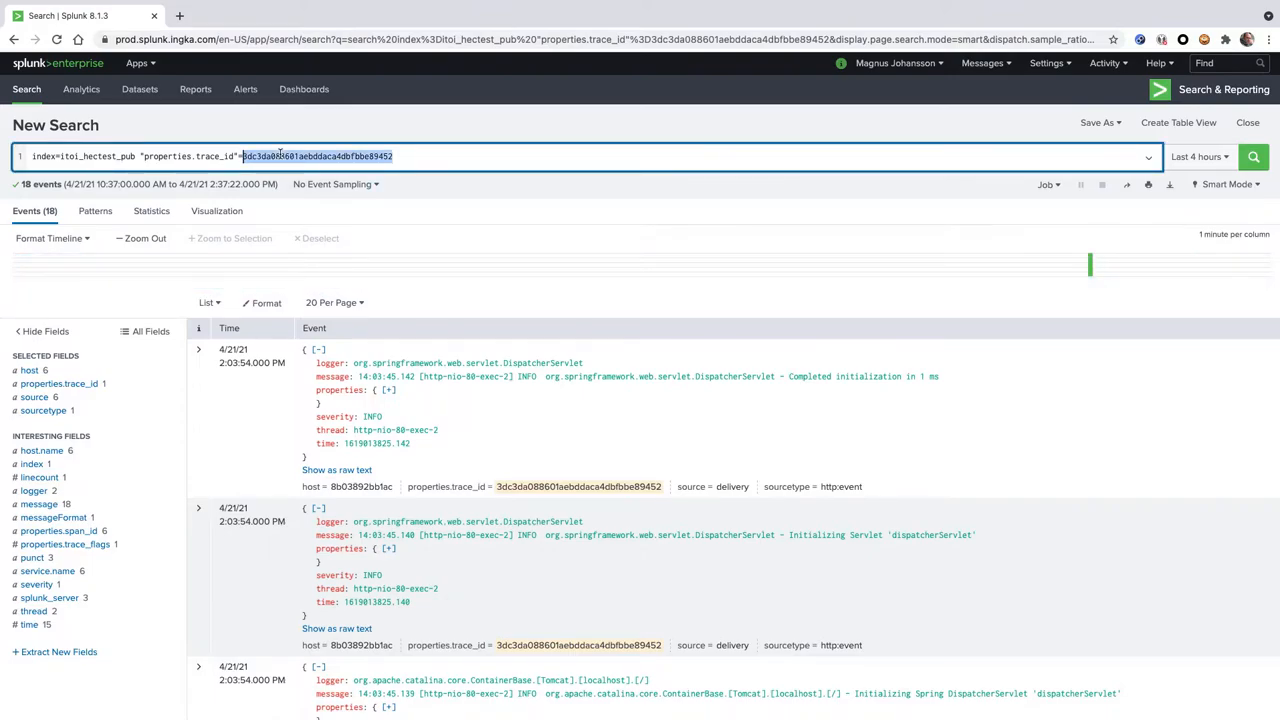
click(180, 16)
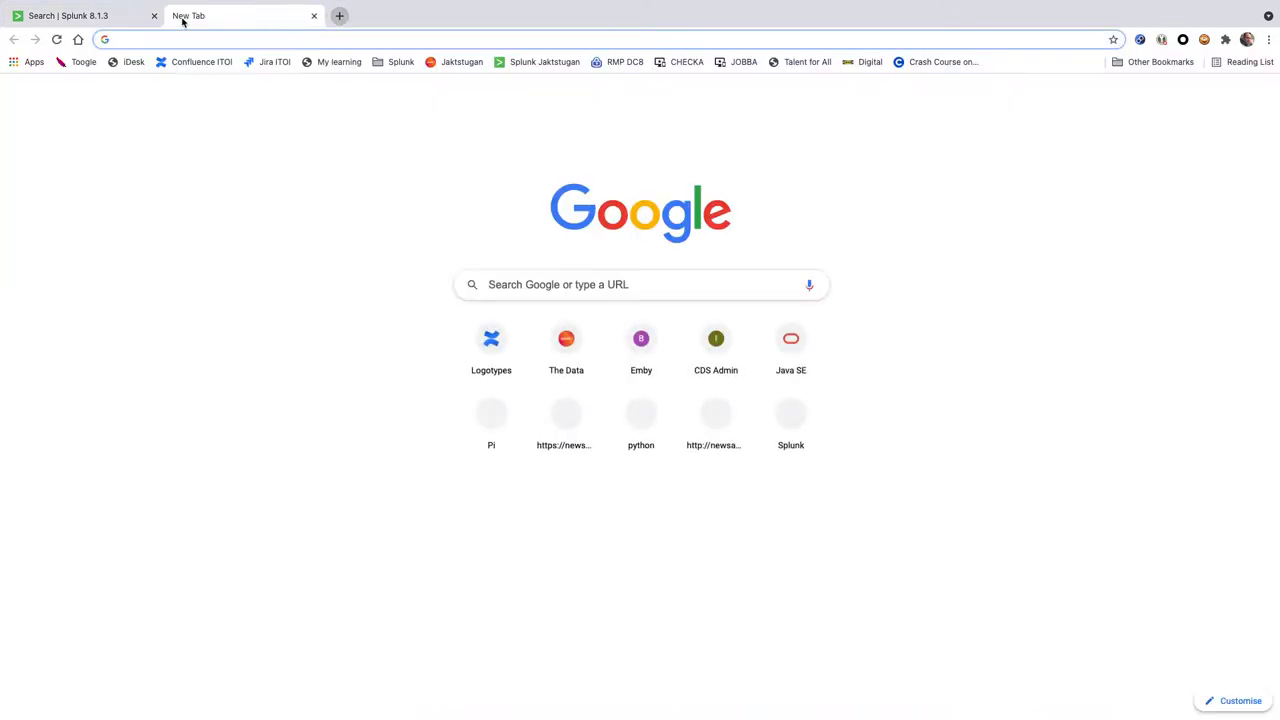
text(ingka)
key(Return)
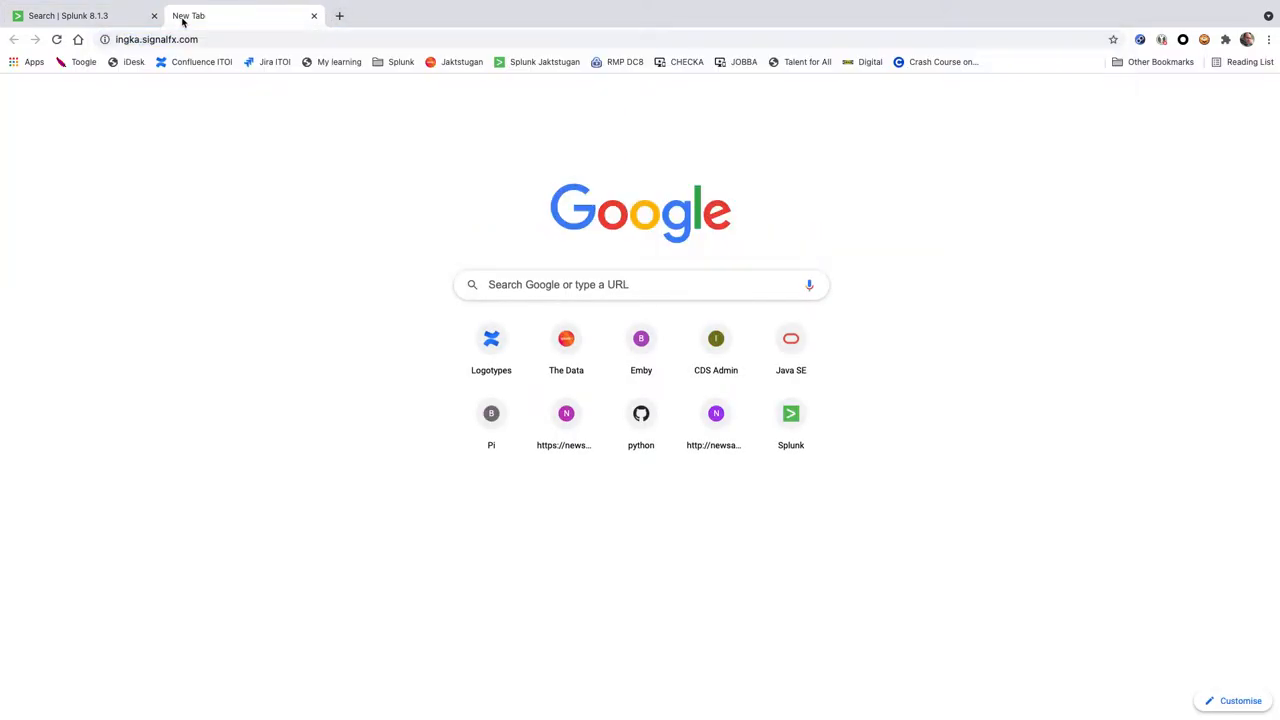
click(232, 38)
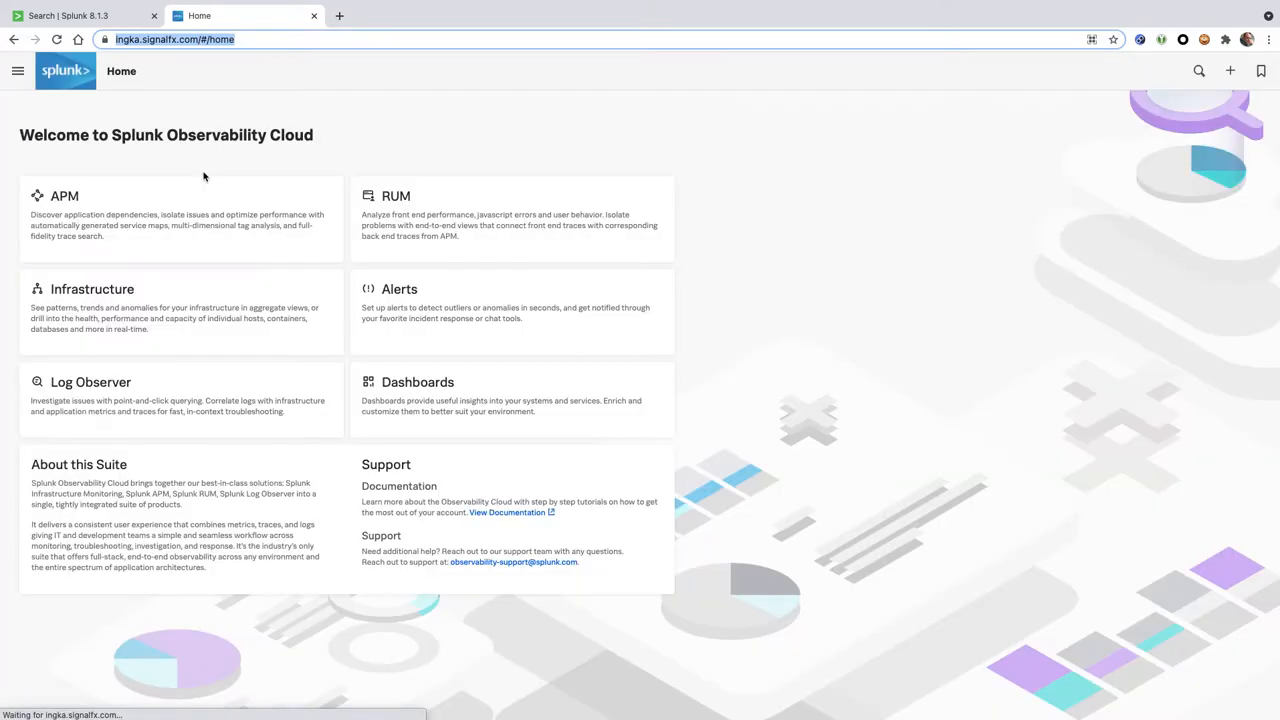
Open APM and look up the trace by the copied trace ID
click(114, 204)
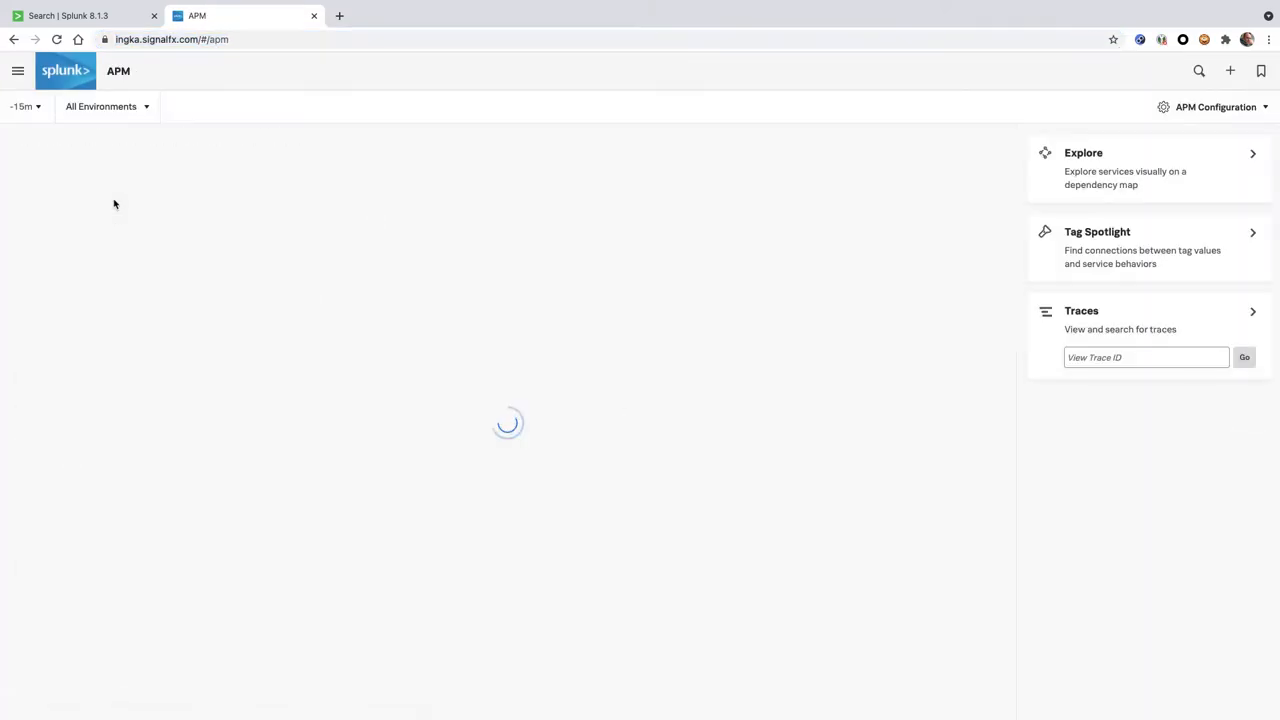
click(1119, 357)
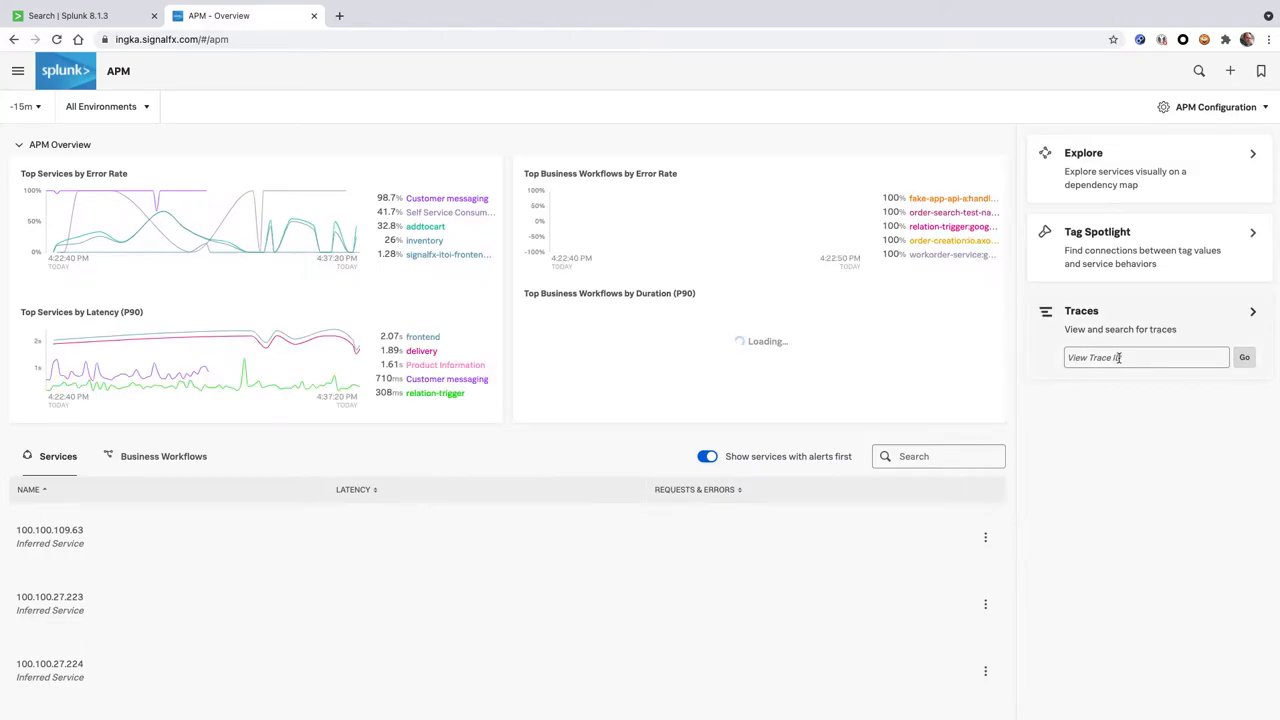
text(3dc3da08861aebddaca4dbfbbe89452)
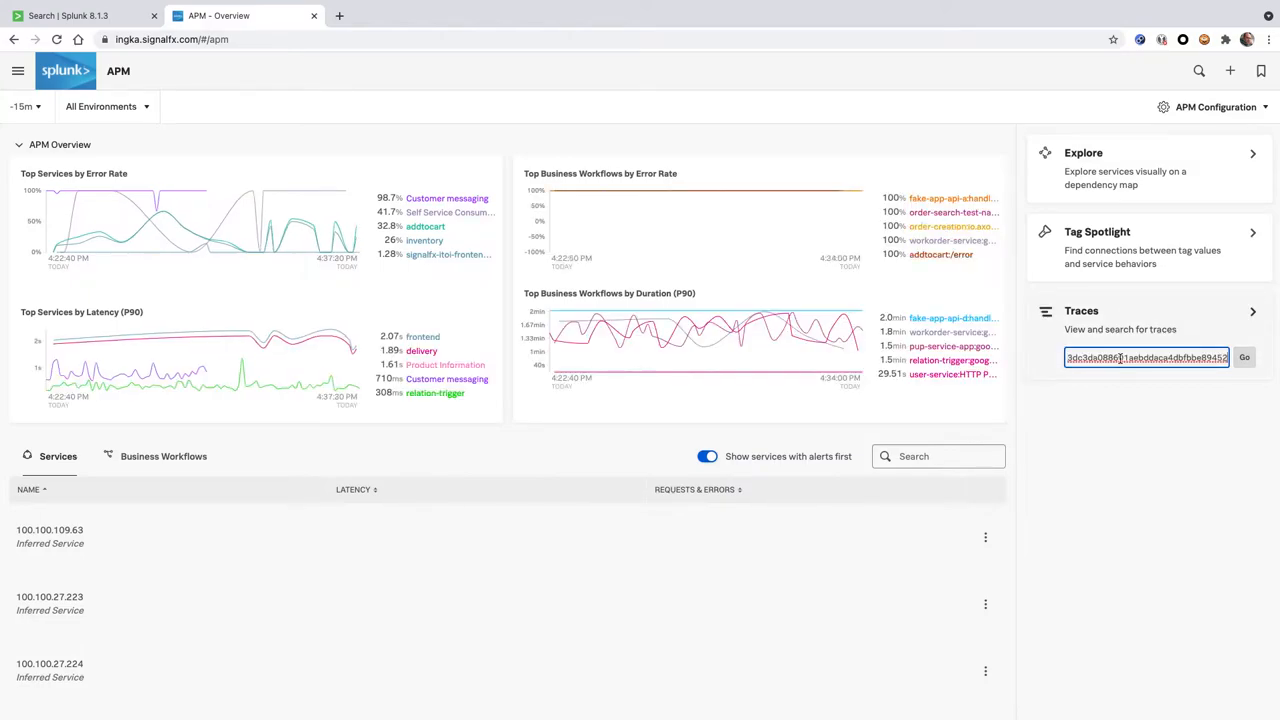
click(1245, 358)
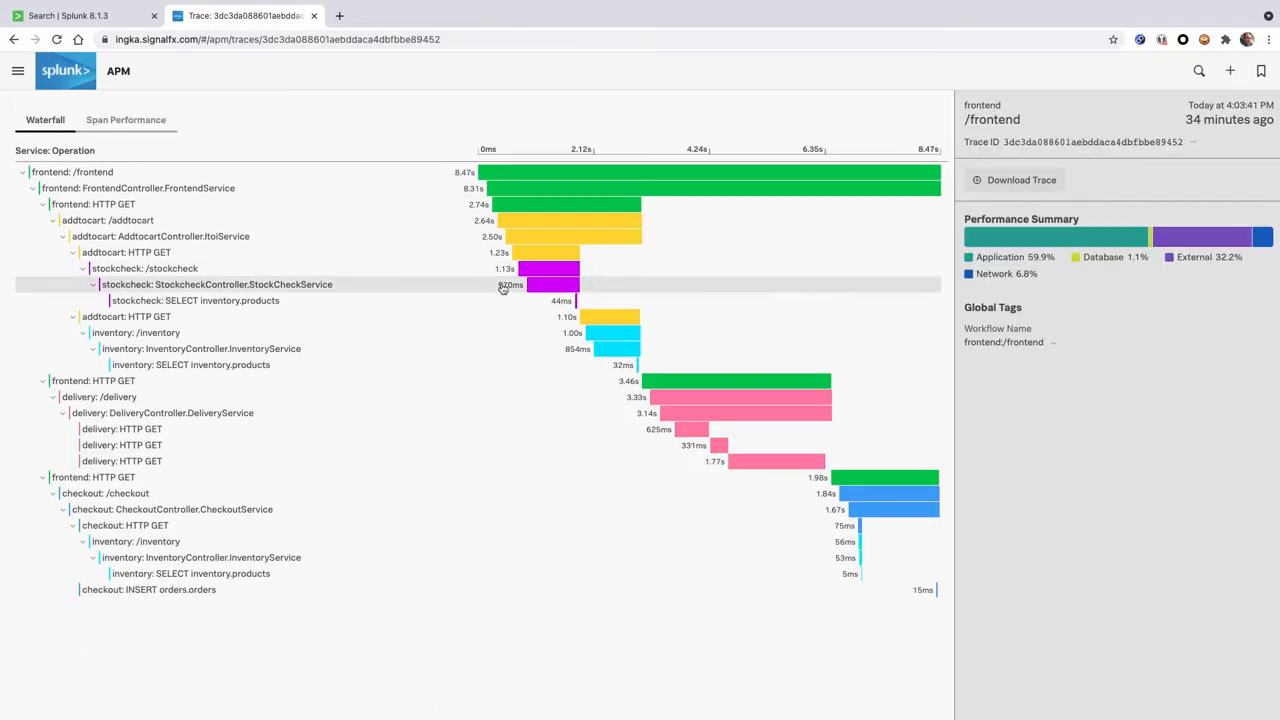
Examine the trace's span performance and waterfall views, and the part of its URL up to the trace ID
click(123, 124)
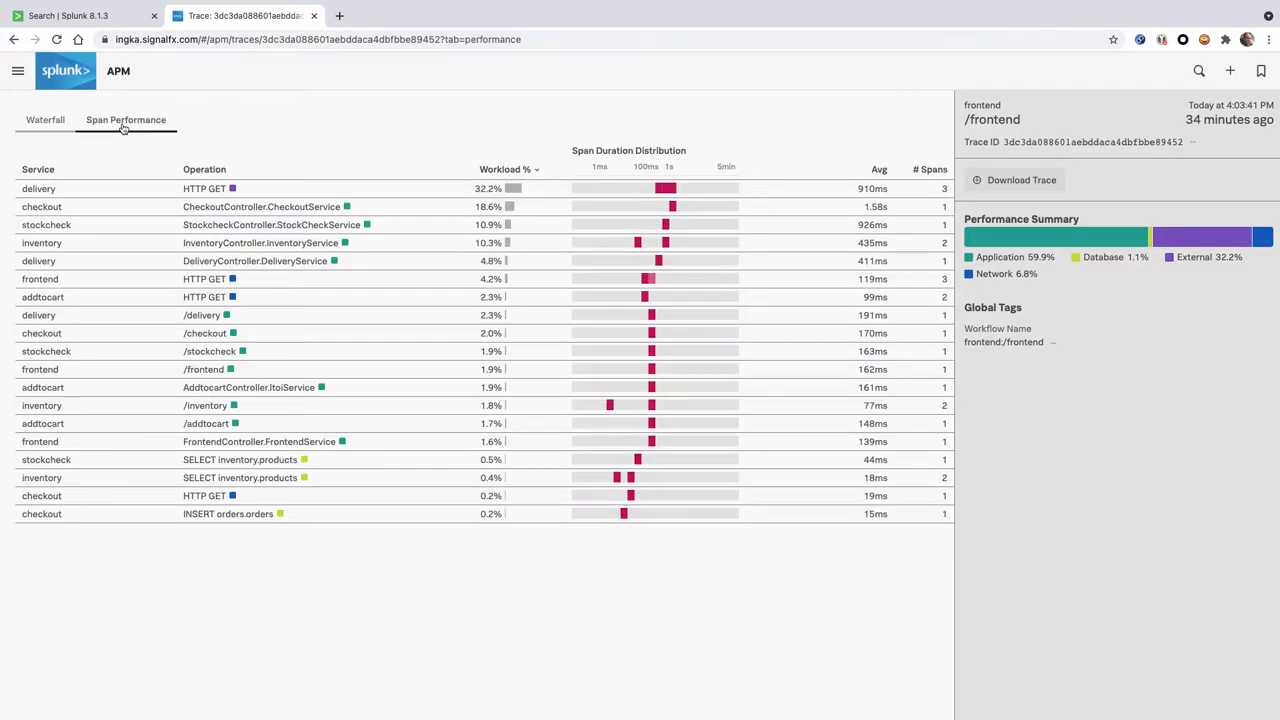
click(48, 121)
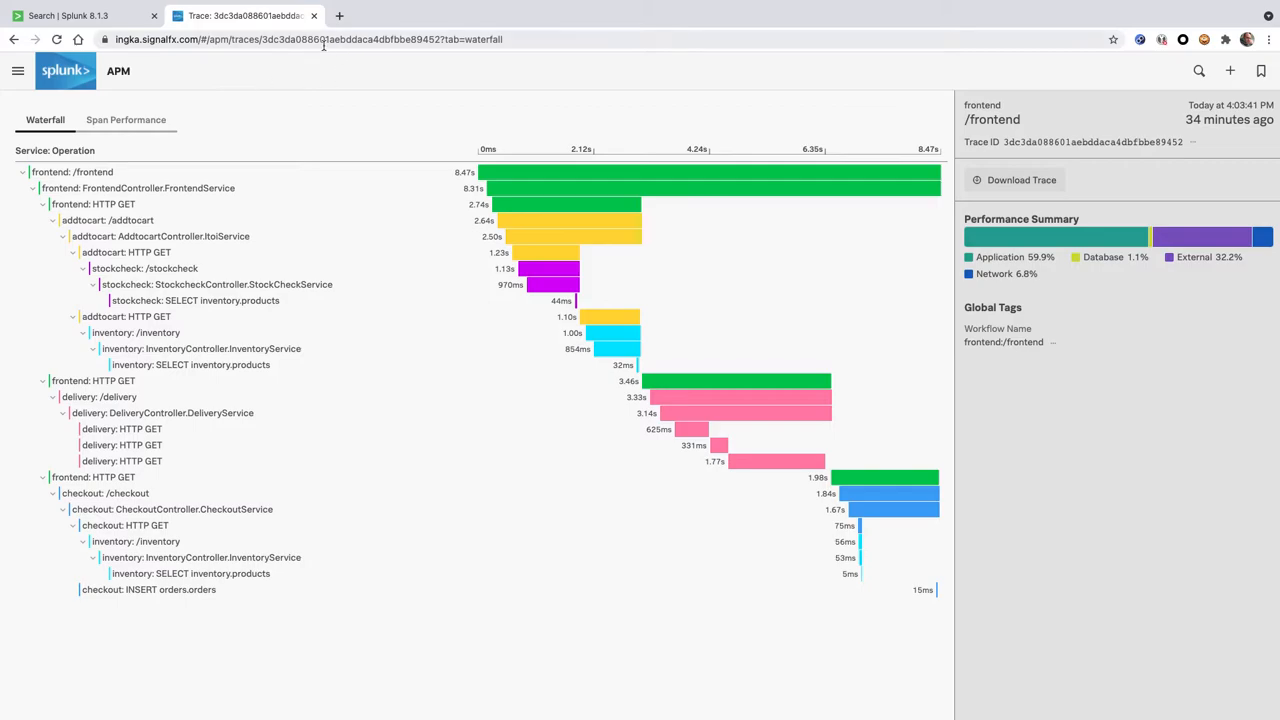
drag(118, 39, 441, 42)
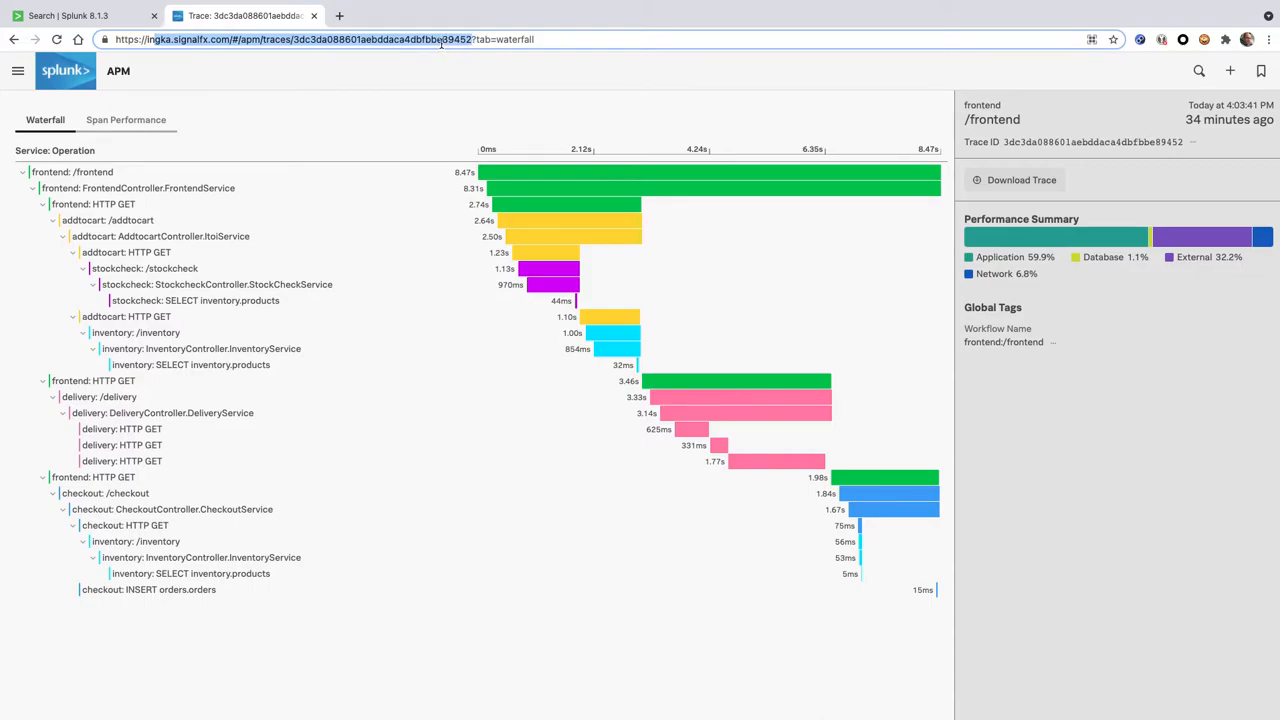
click(441, 42)
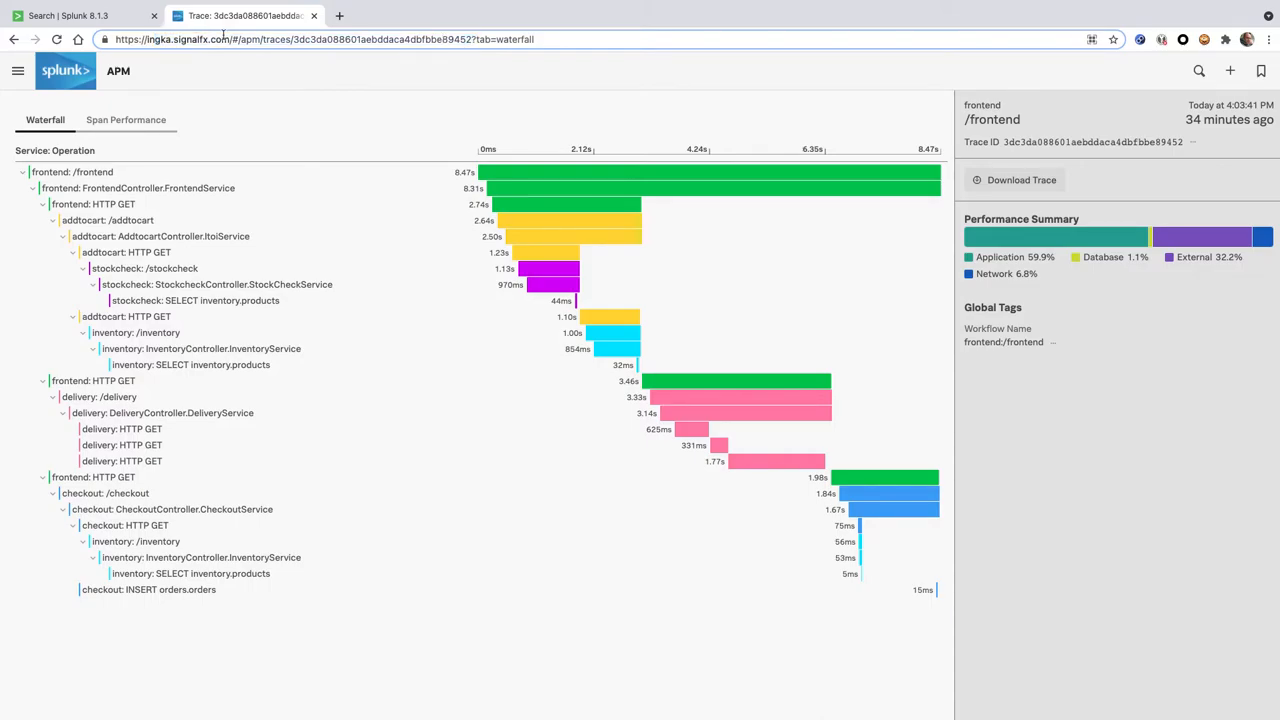
Return to the Splunk search and rerun it with the trace ID value replaced by the wildcard *
click(115, 20)
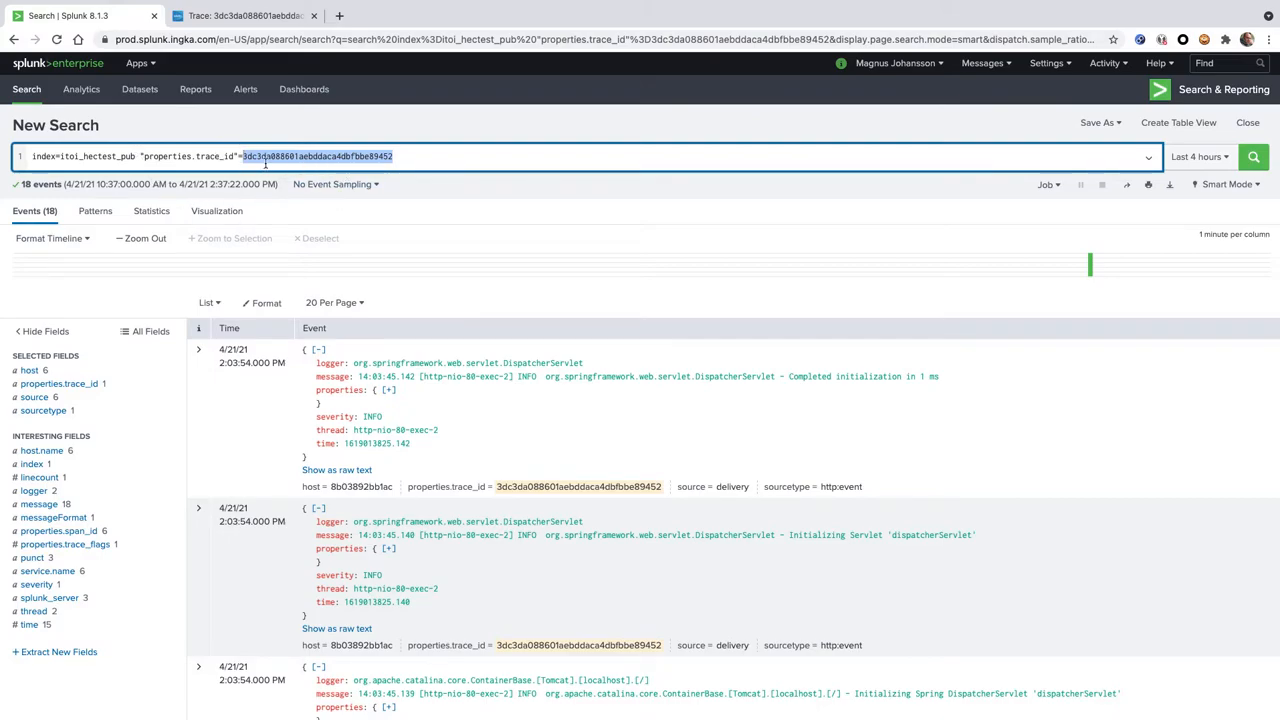
text(*)
key(Return)
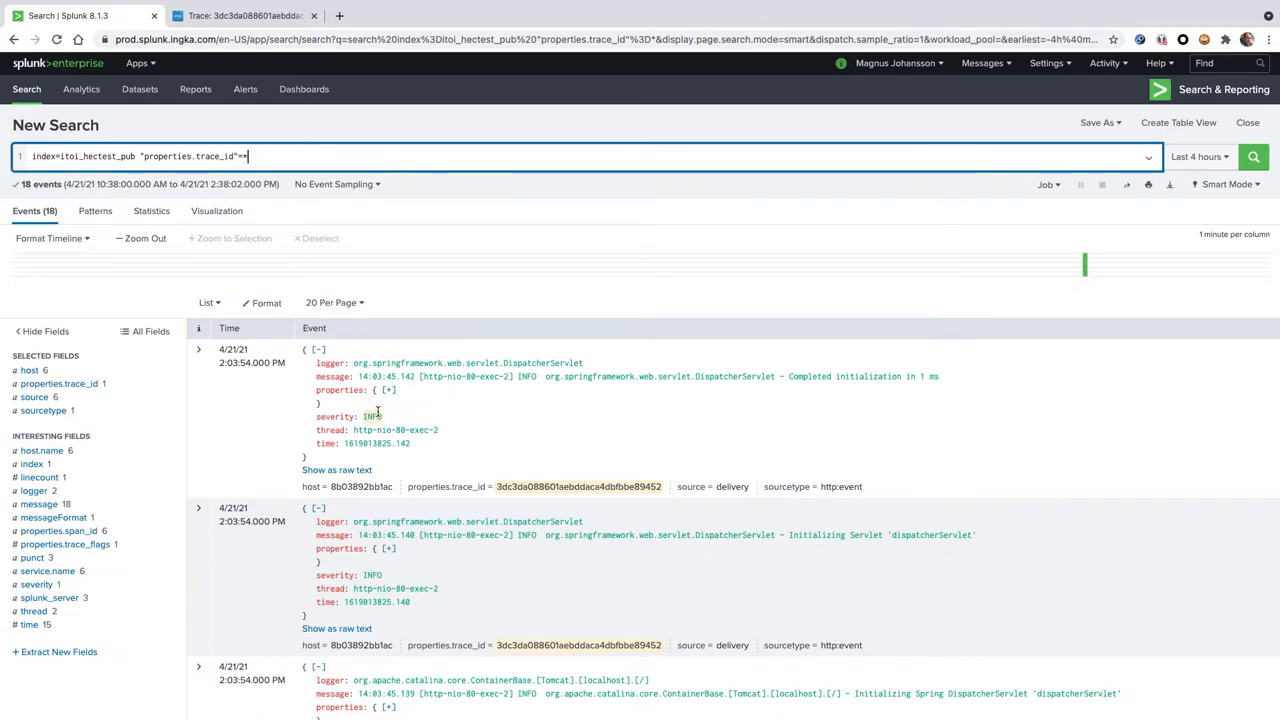
Copy the whole search query and start a new event type in the Splunk settings
drag(263, 157, 2, 145)
key(ctrl+c)
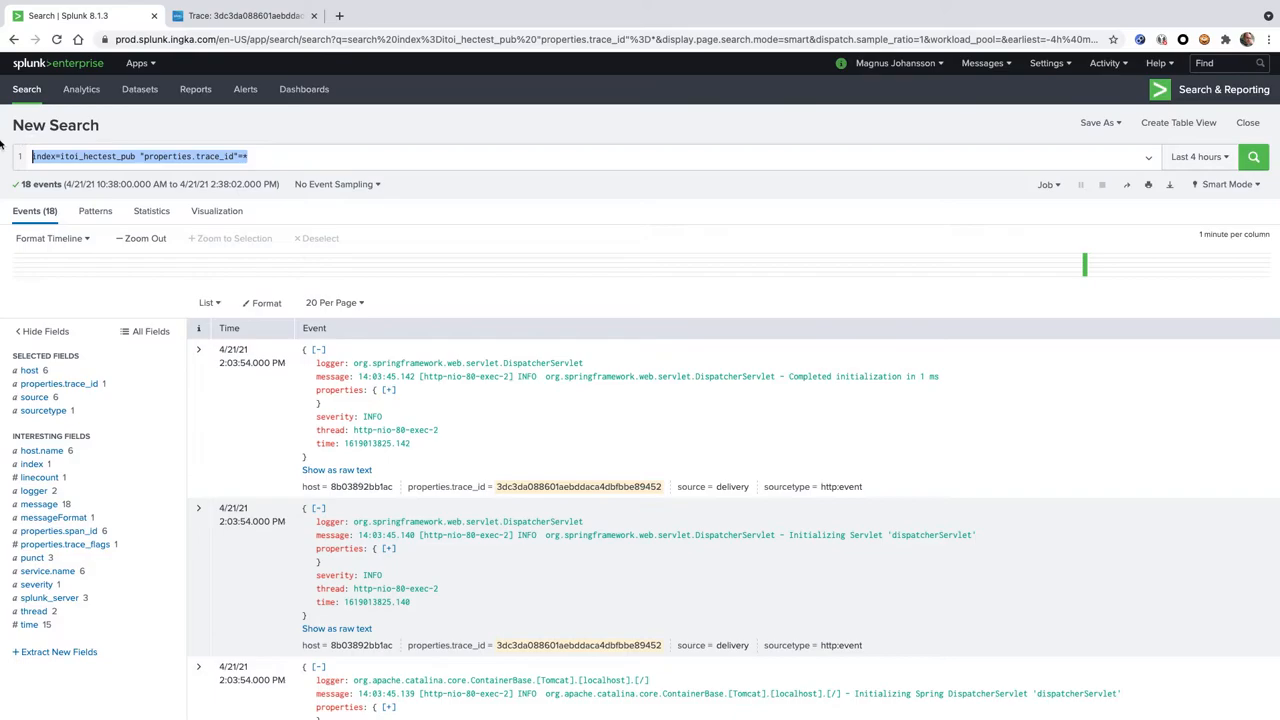
click(1046, 63)
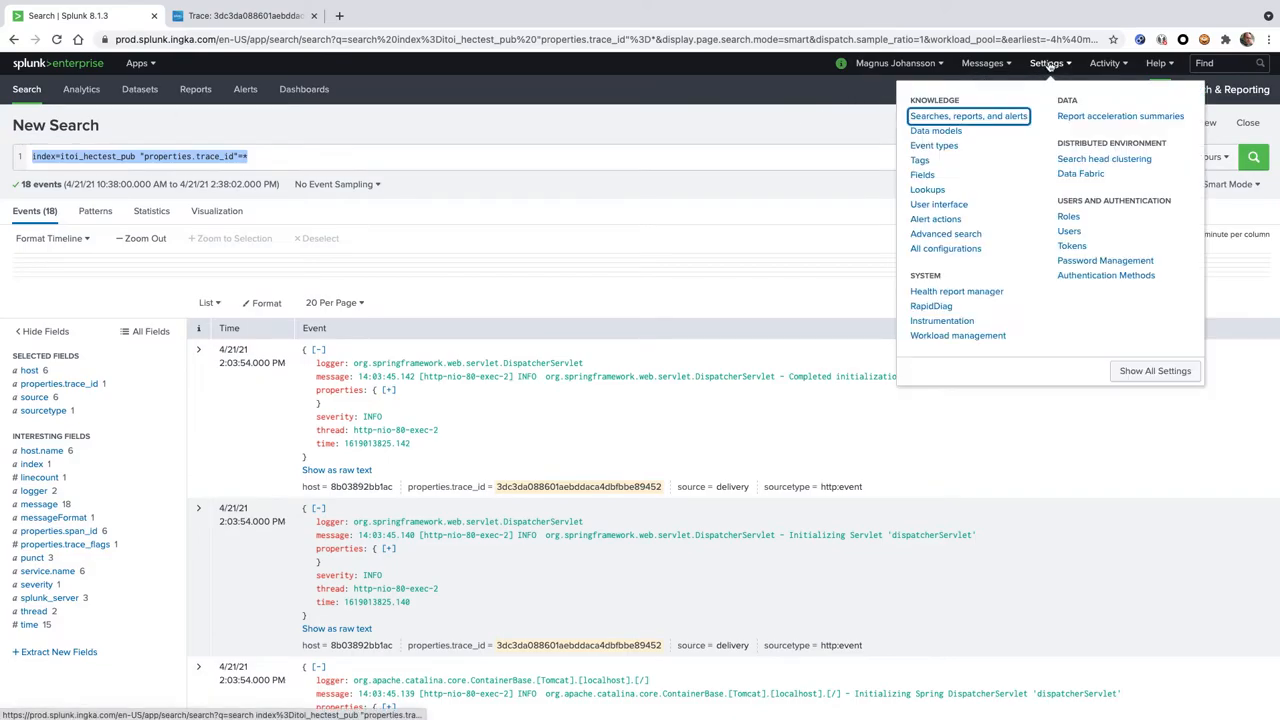
click(936, 147)
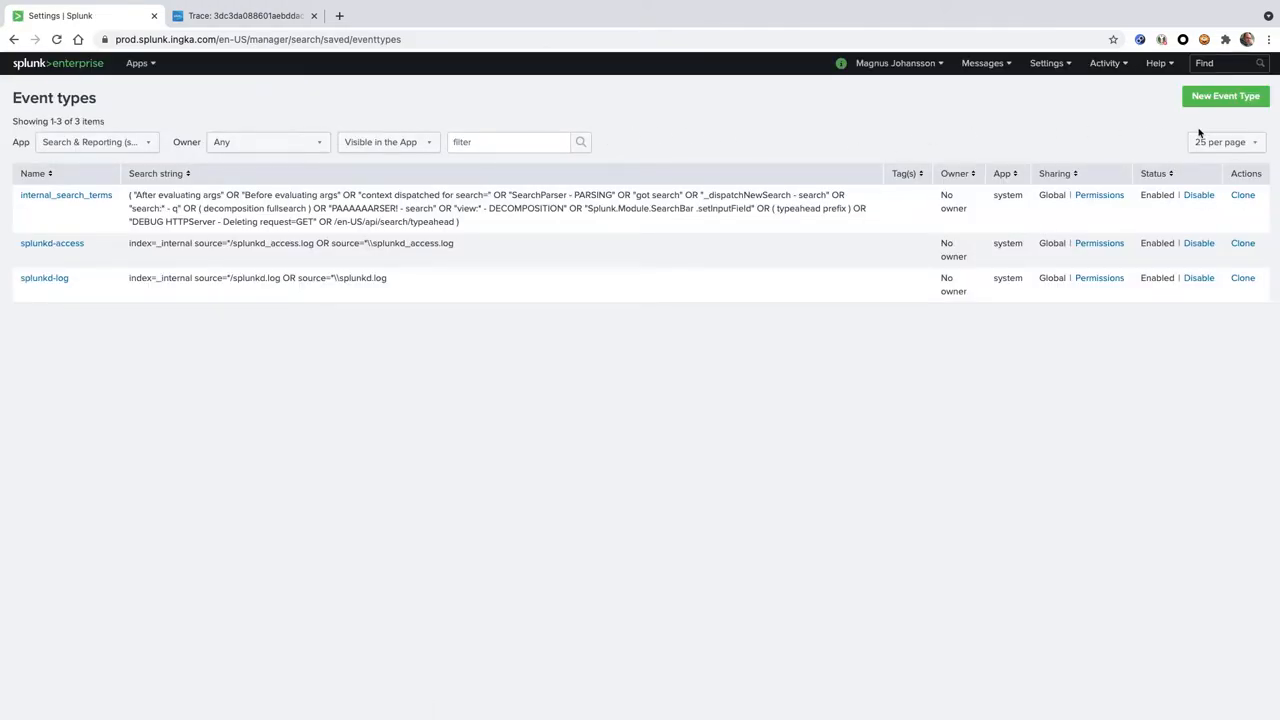
click(1225, 96)
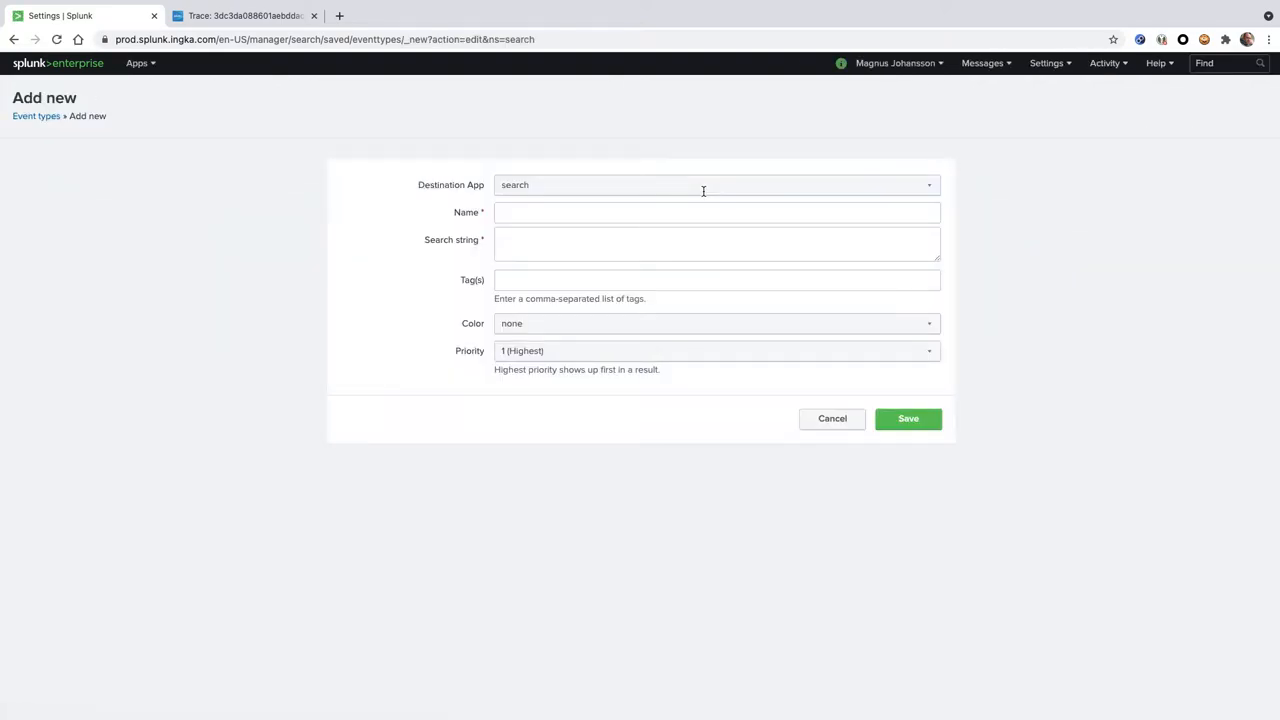
Name the event type pipline_demo_trace and paste index=itoi_hectest_pub "properties.trace_id"=* as its search string
click(570, 214)
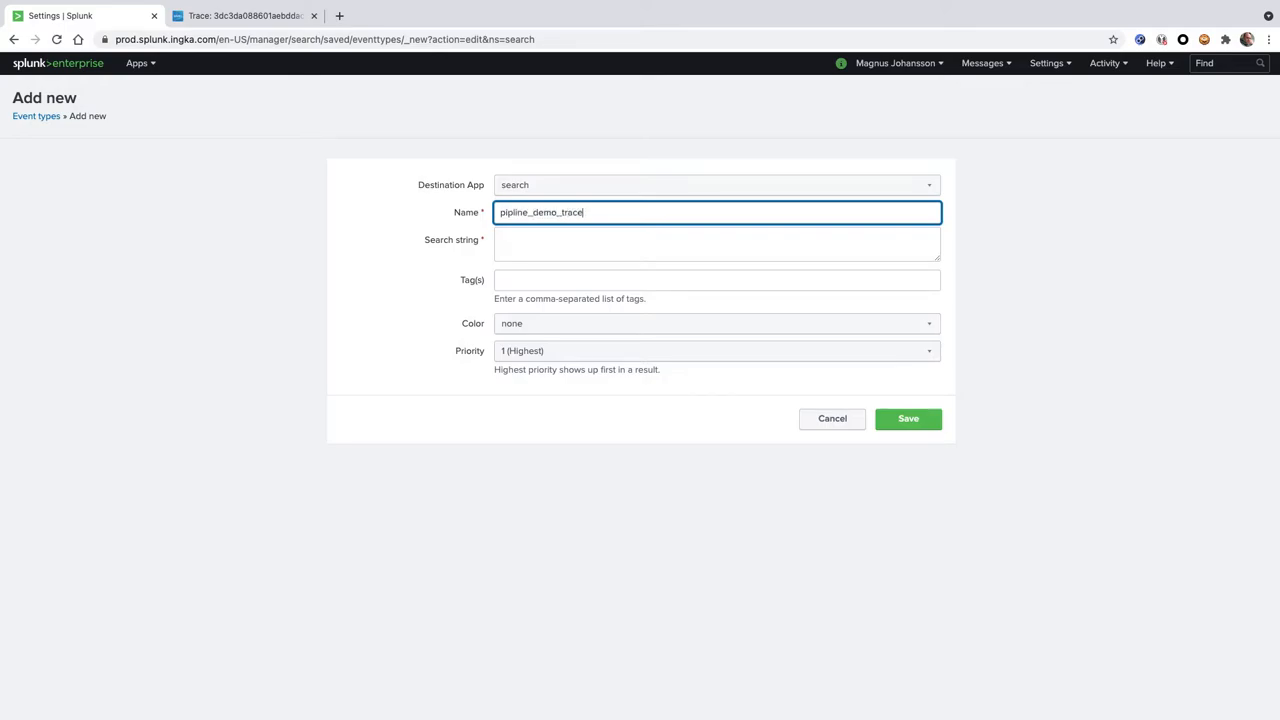
key(ctrl+a)
click(528, 240)
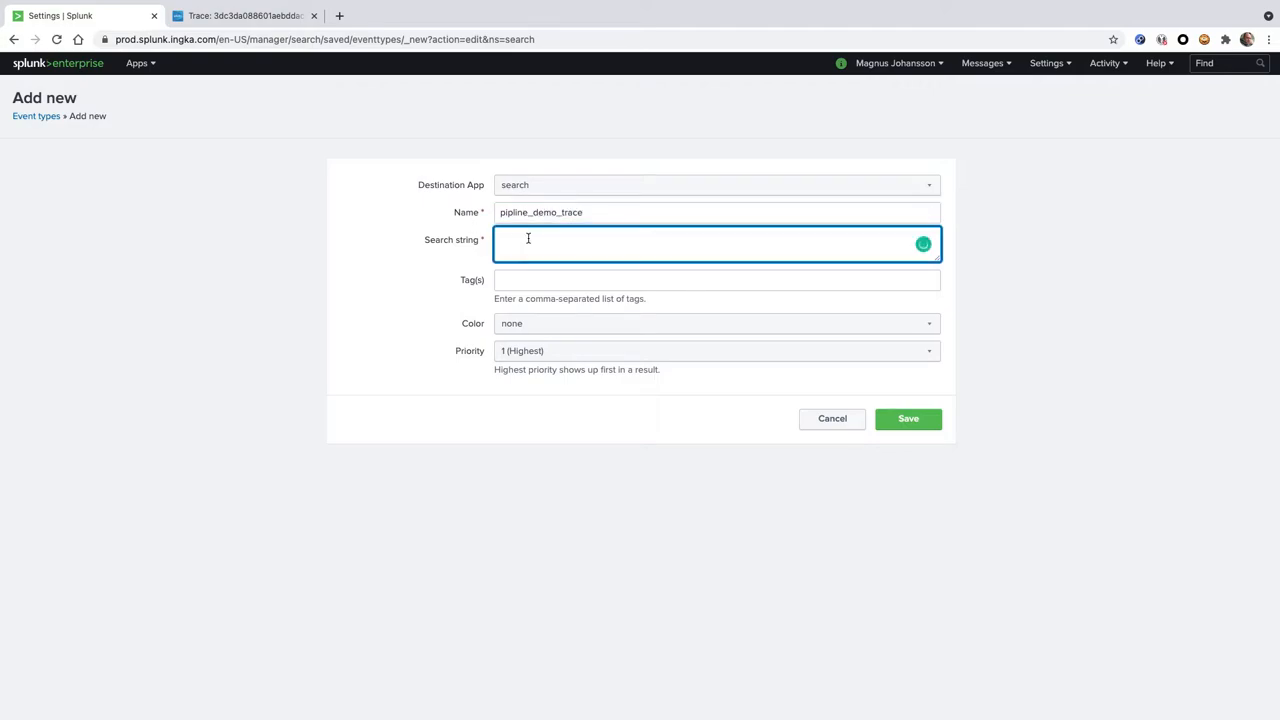
key(ctrl+v)
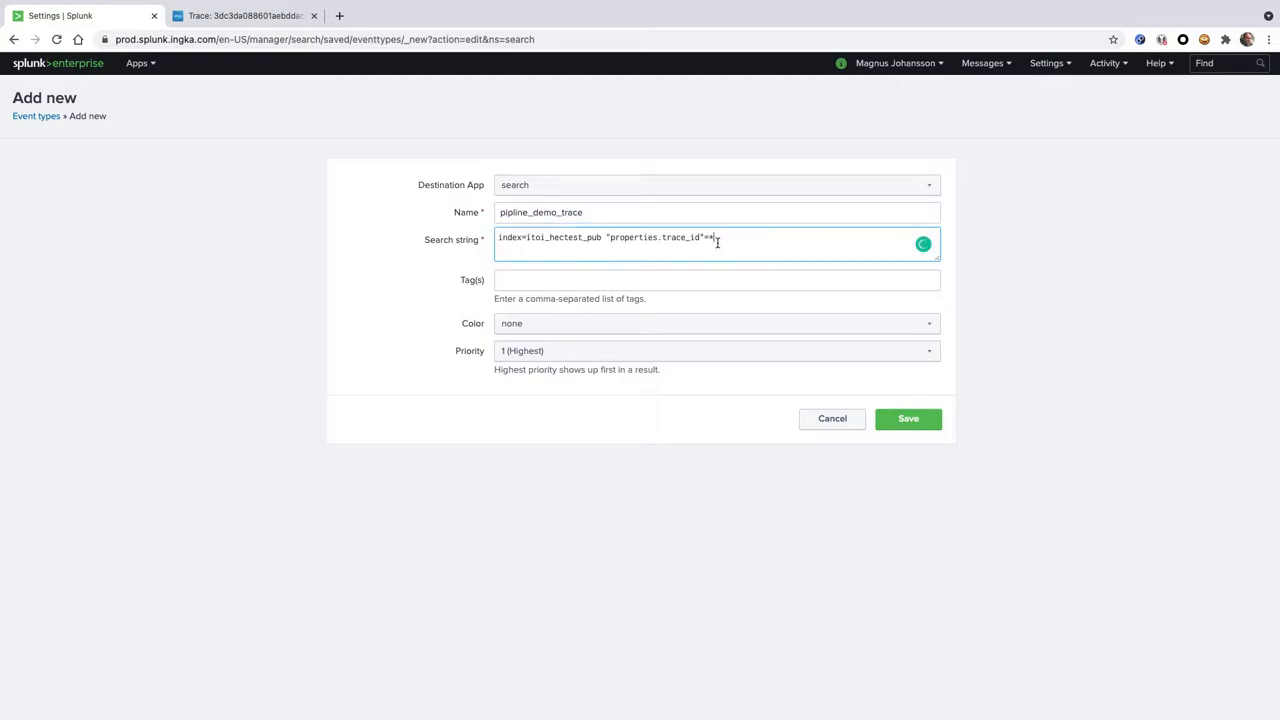
drag(726, 240, 500, 237)
click(599, 254)
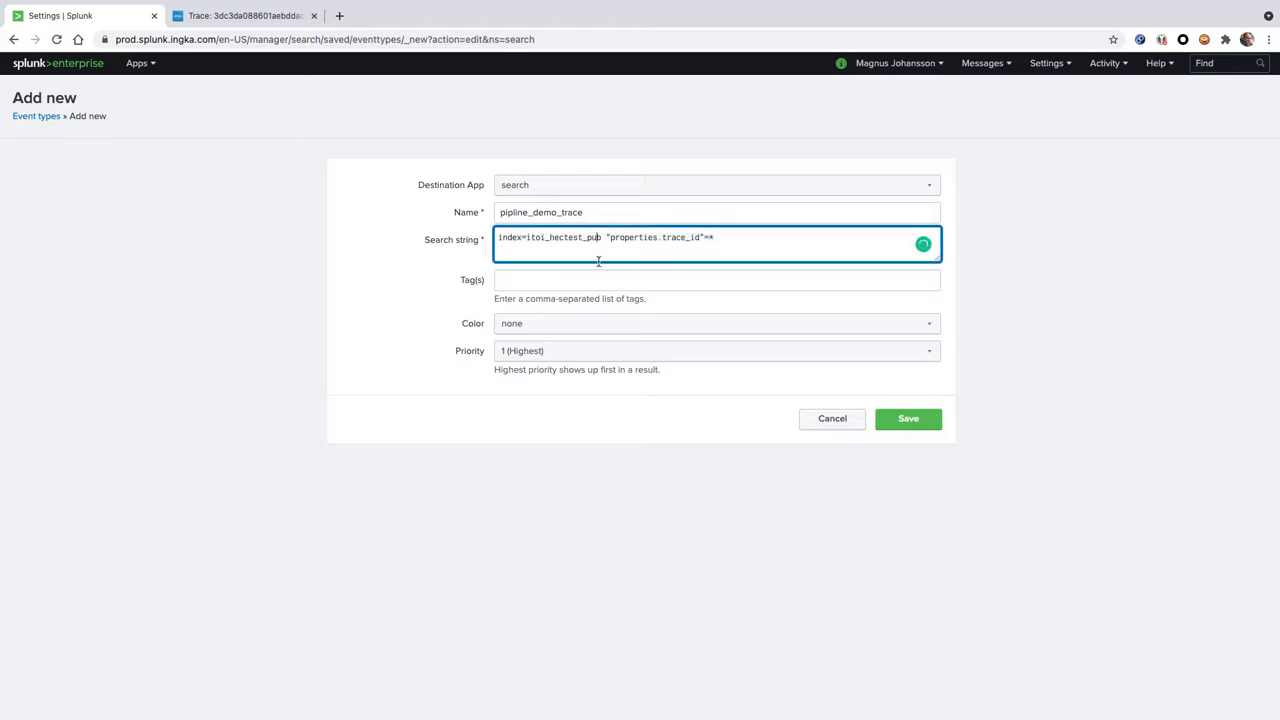
Copy the event type's name into its tags as pipline_demo_trace and save the event type
click(558, 281)
drag(586, 212, 485, 212)
key(ctrl+c)
click(526, 279)
key(ctrl+v)
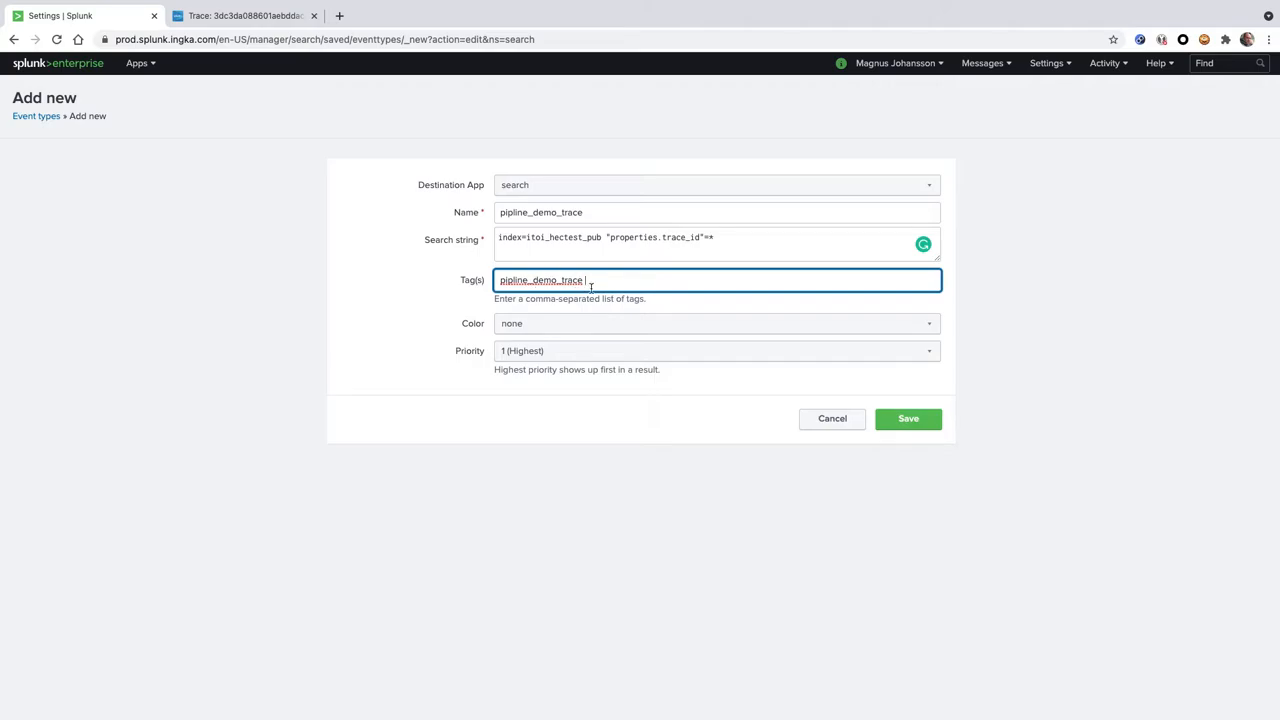
click(914, 424)
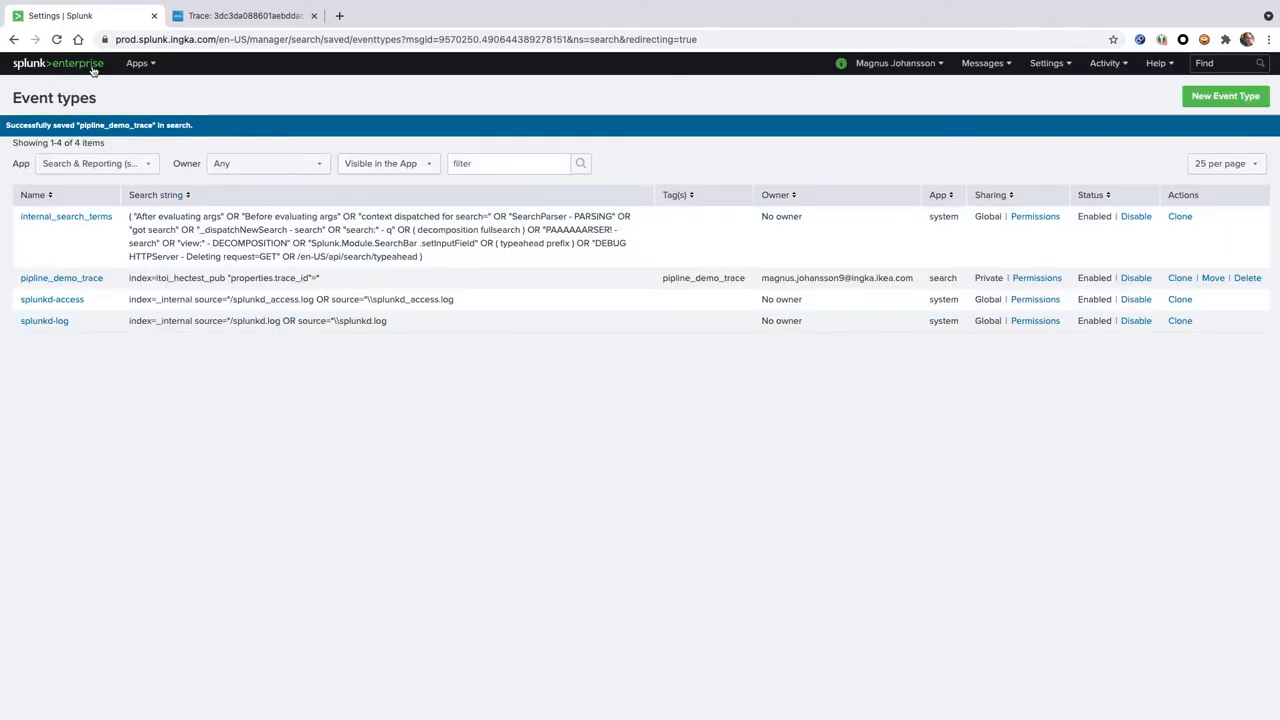
Go back to the Search & Reporting app and run the search tag=pipline_demo_trace
click(140, 64)
click(112, 90)
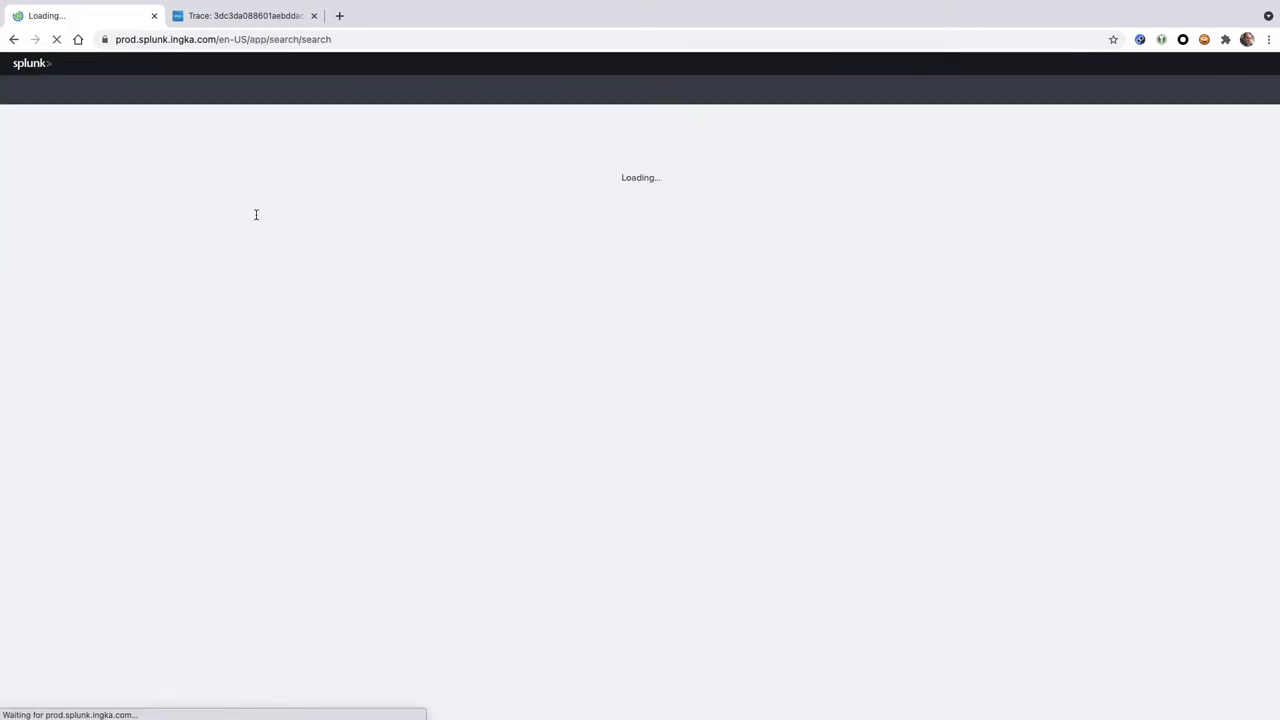
click(267, 155)
text(tag=pipline_demo_trace)
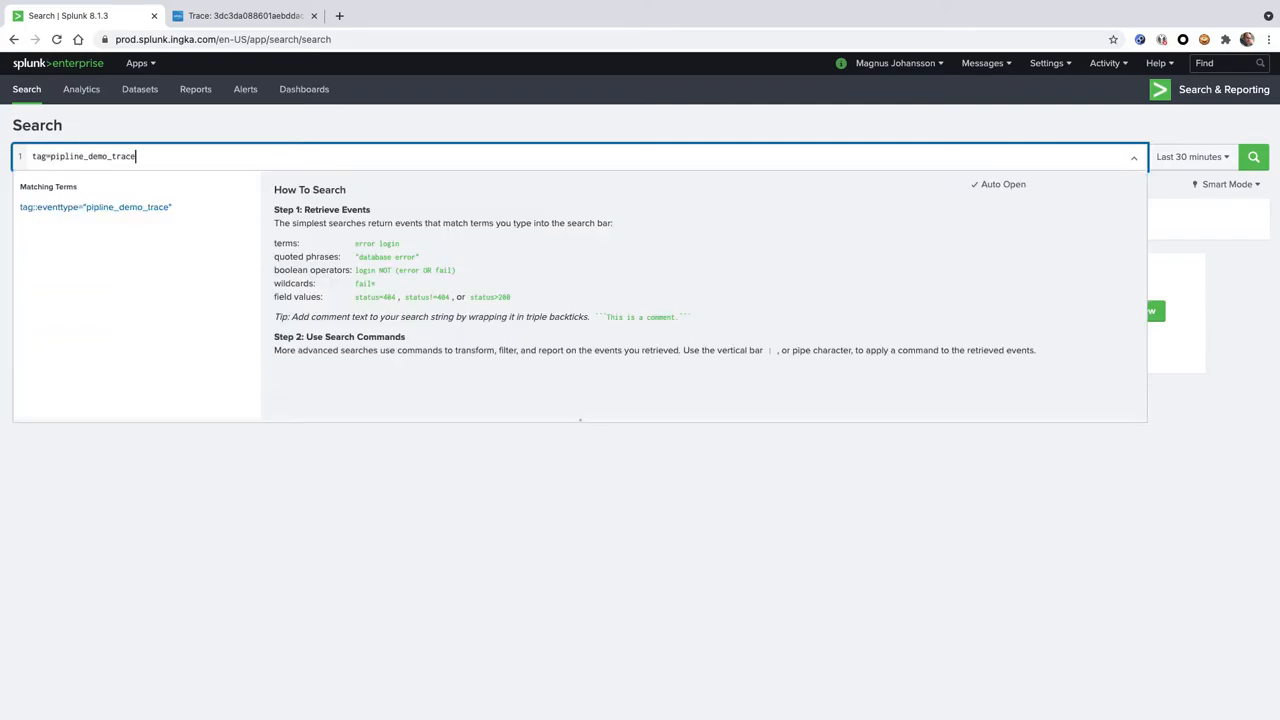
key(Return)
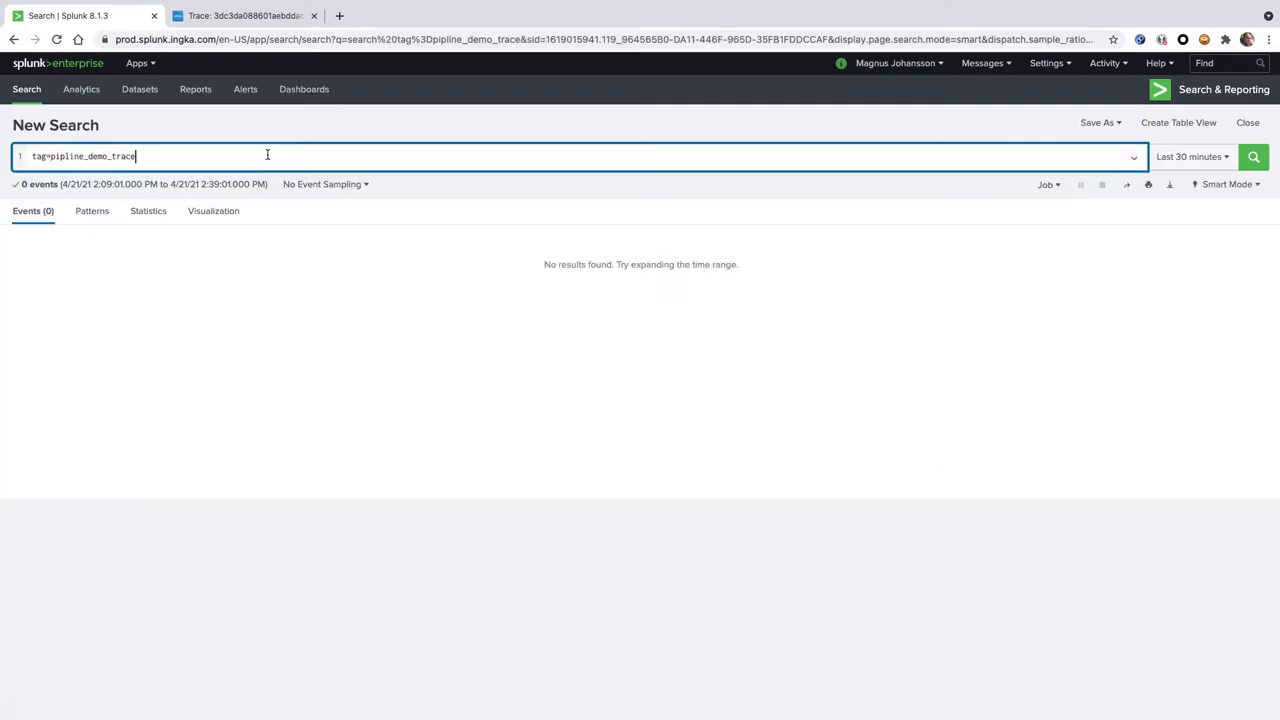
Set the time range of the tag search to the Last 4 hours preset
click(1203, 157)
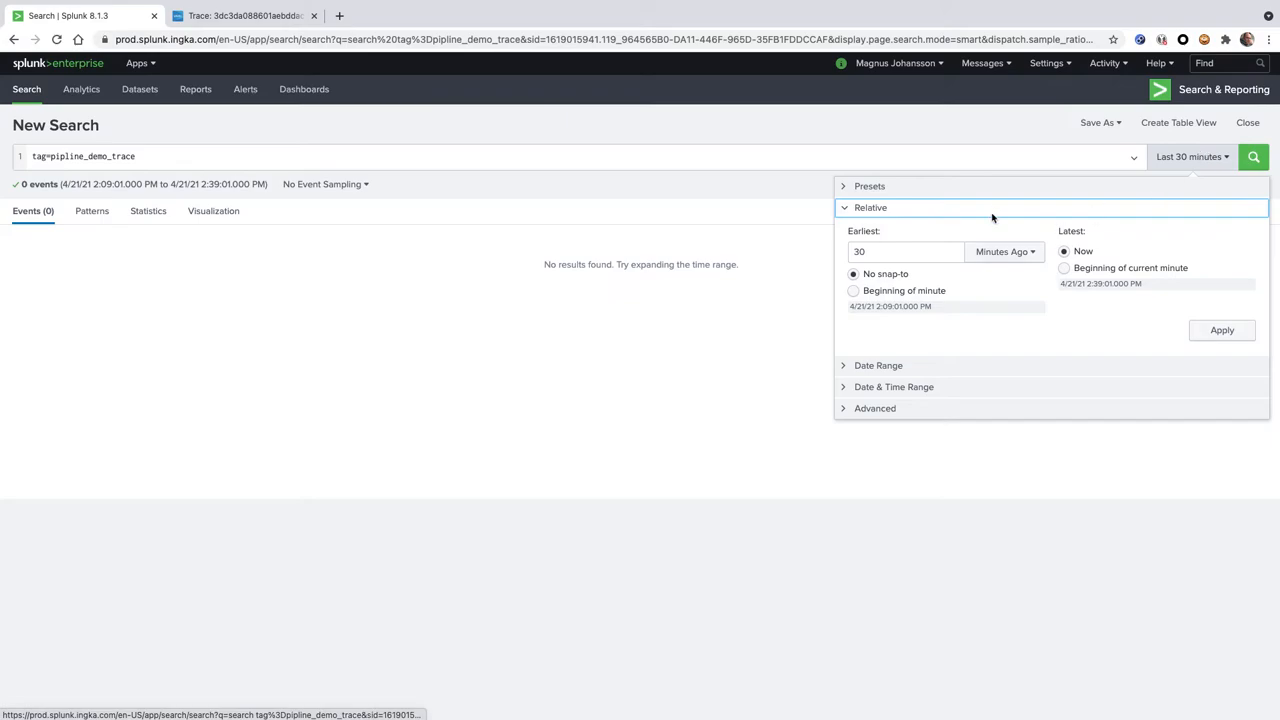
click(1020, 188)
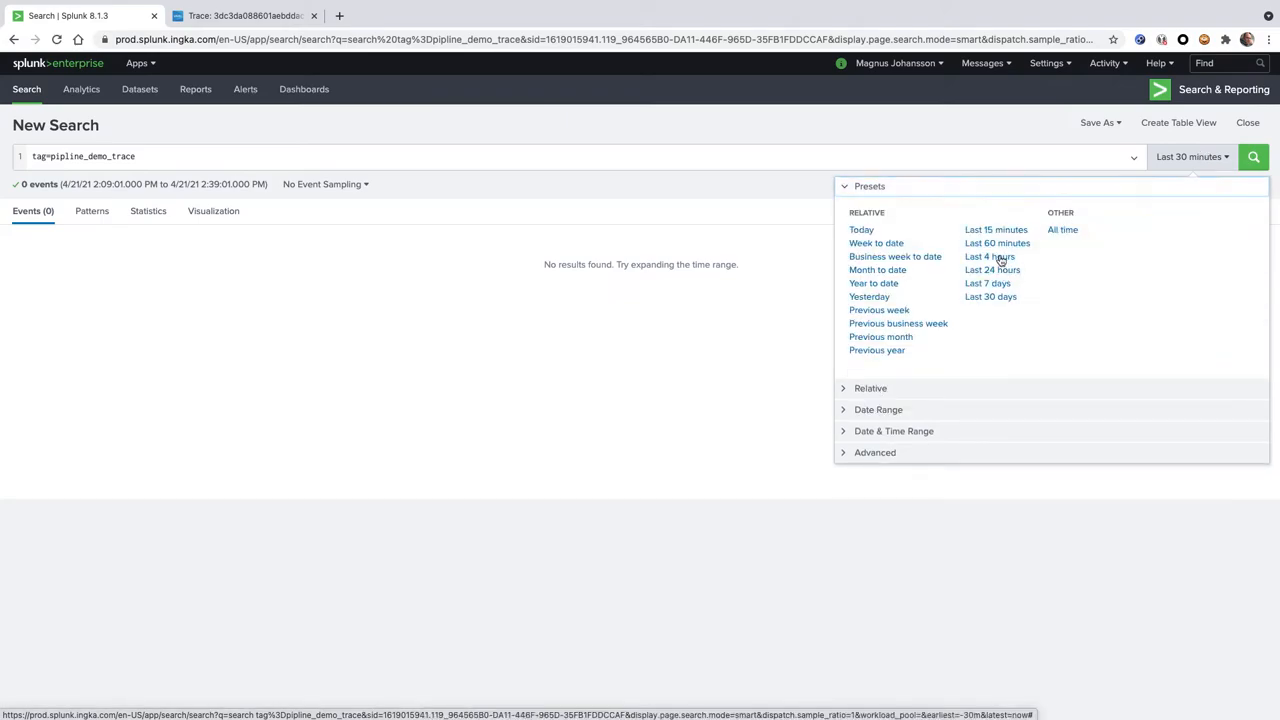
click(1000, 262)
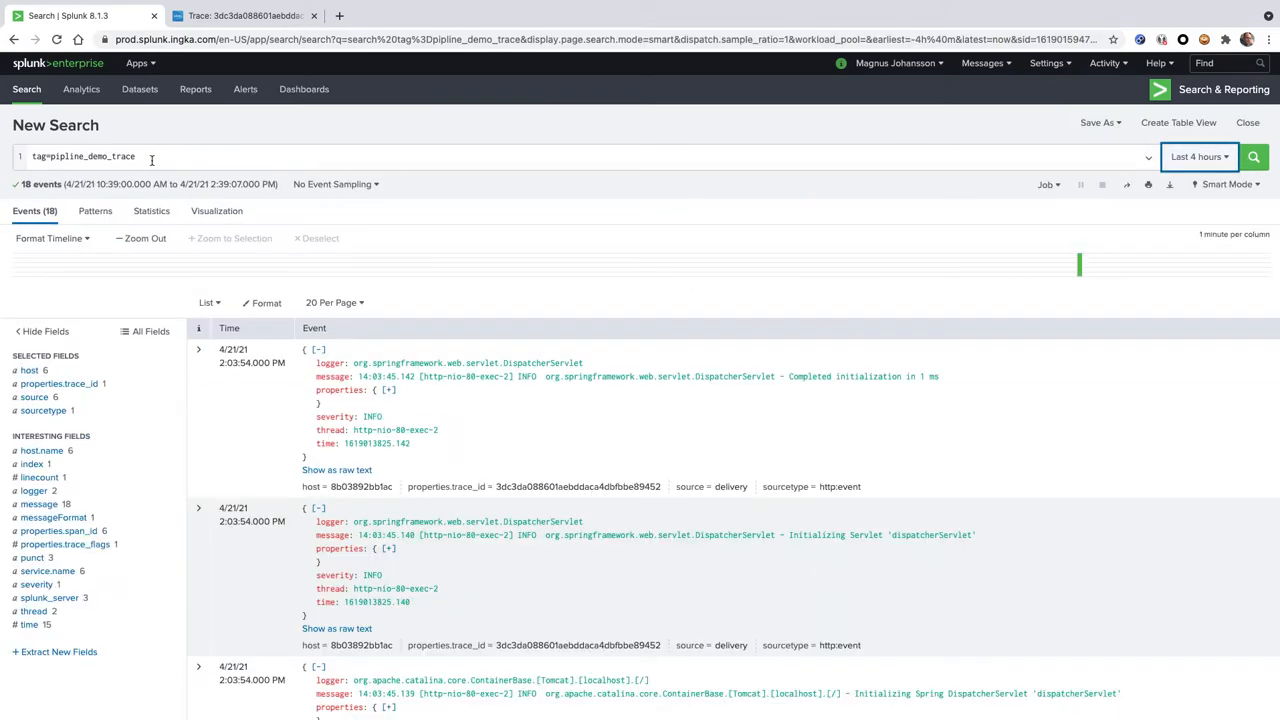
Change the search to eventtype=pipline_demo_trace and run it
double_click(46, 156)
text(eventtype=)
key(Return)
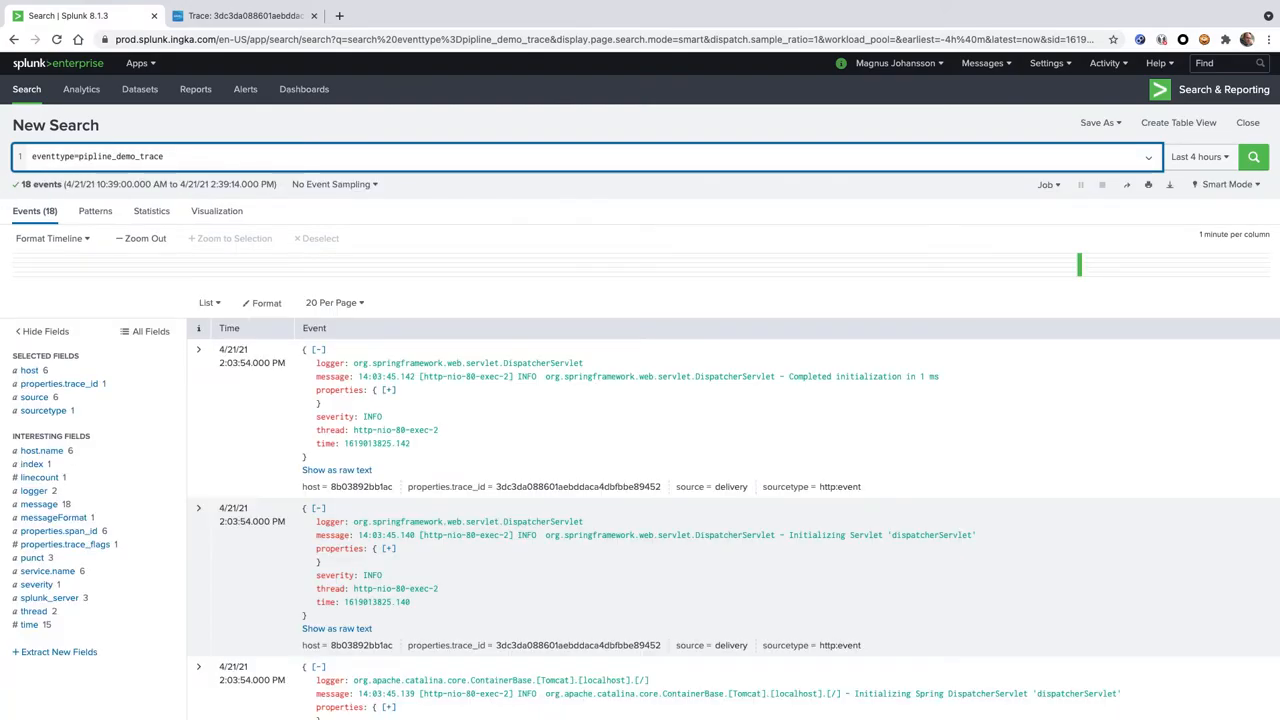
Filter the list of all fields for tag and for eve, and close the list
click(140, 331)
click(374, 127)
text(tag)
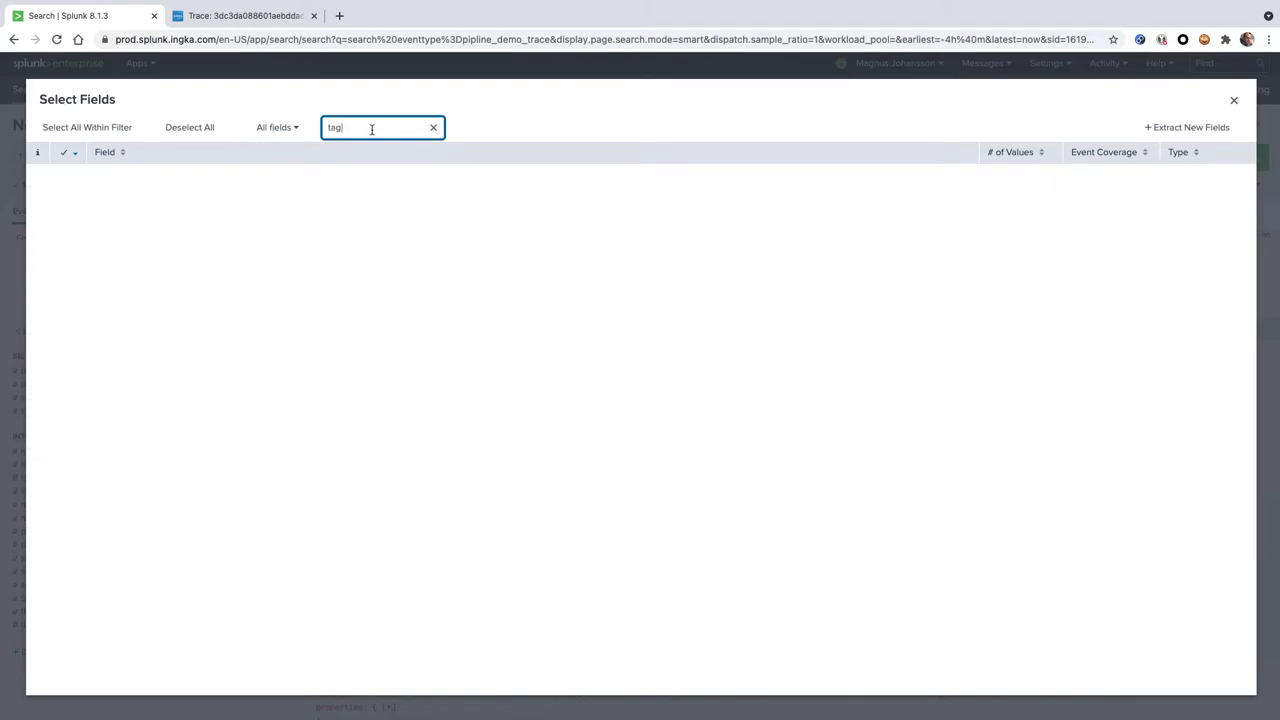
text(eve)
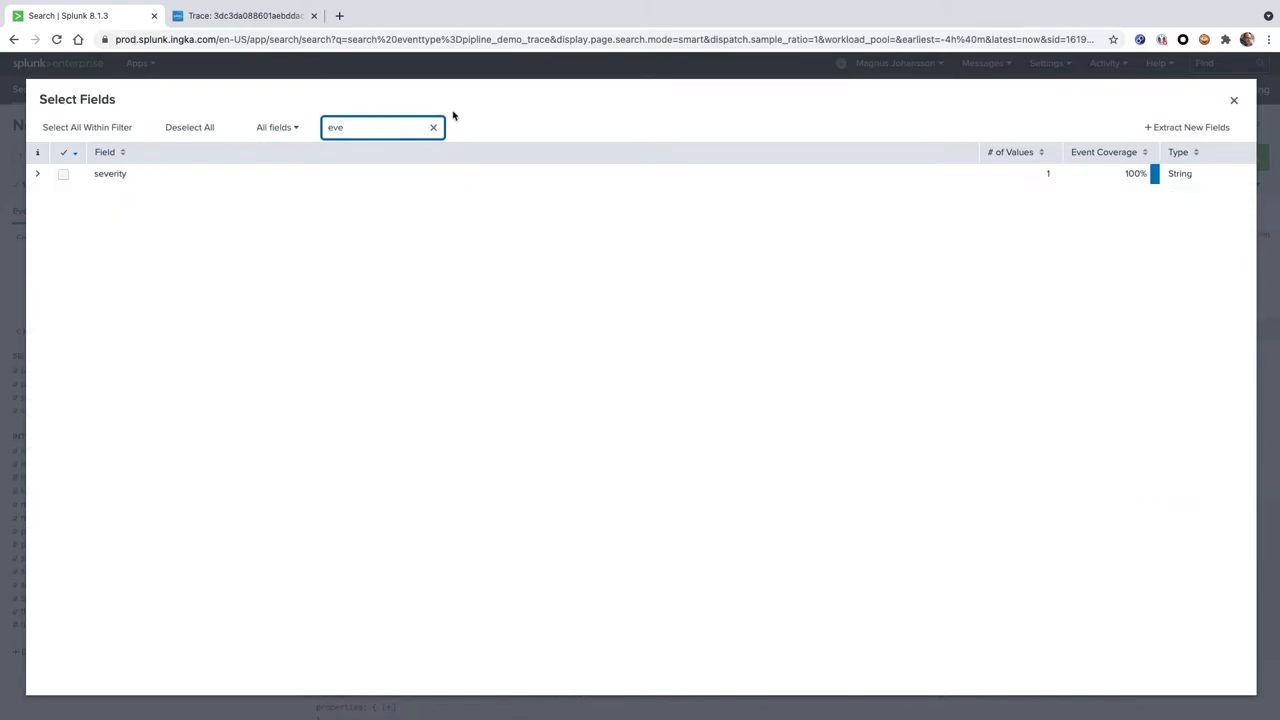
click(1233, 100)
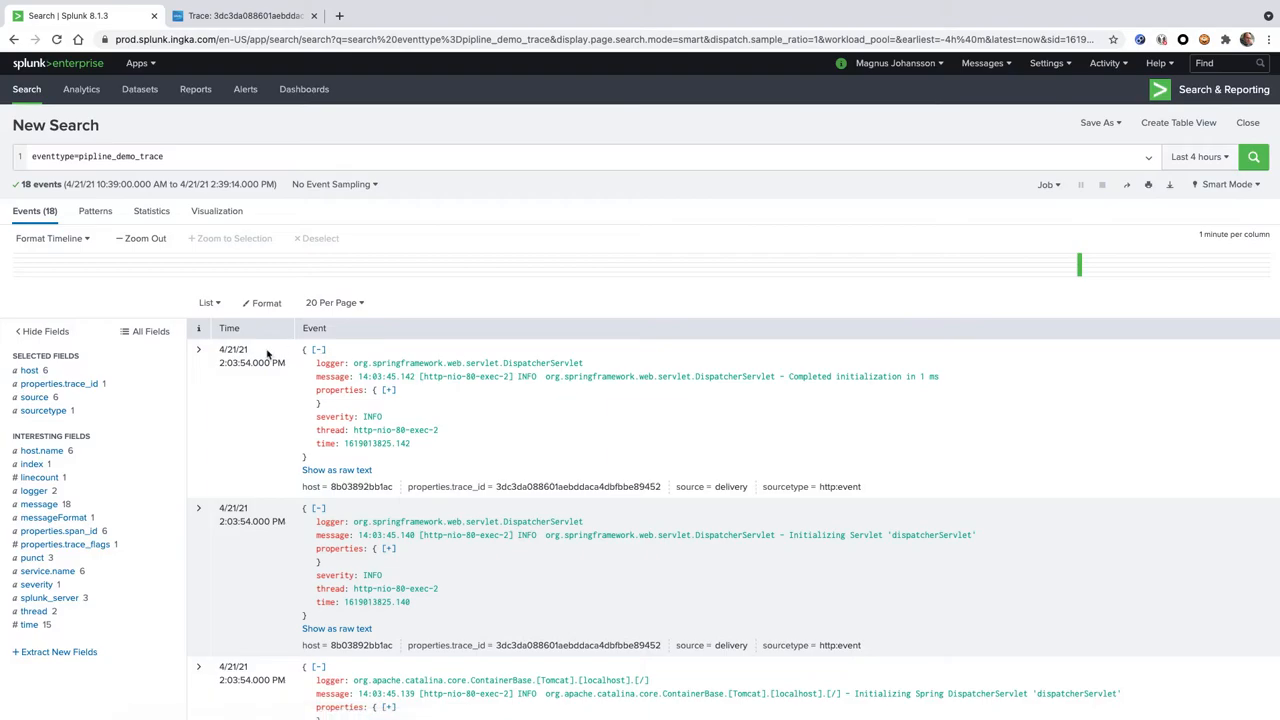
Expand the newest event and examine its field list
click(198, 350)
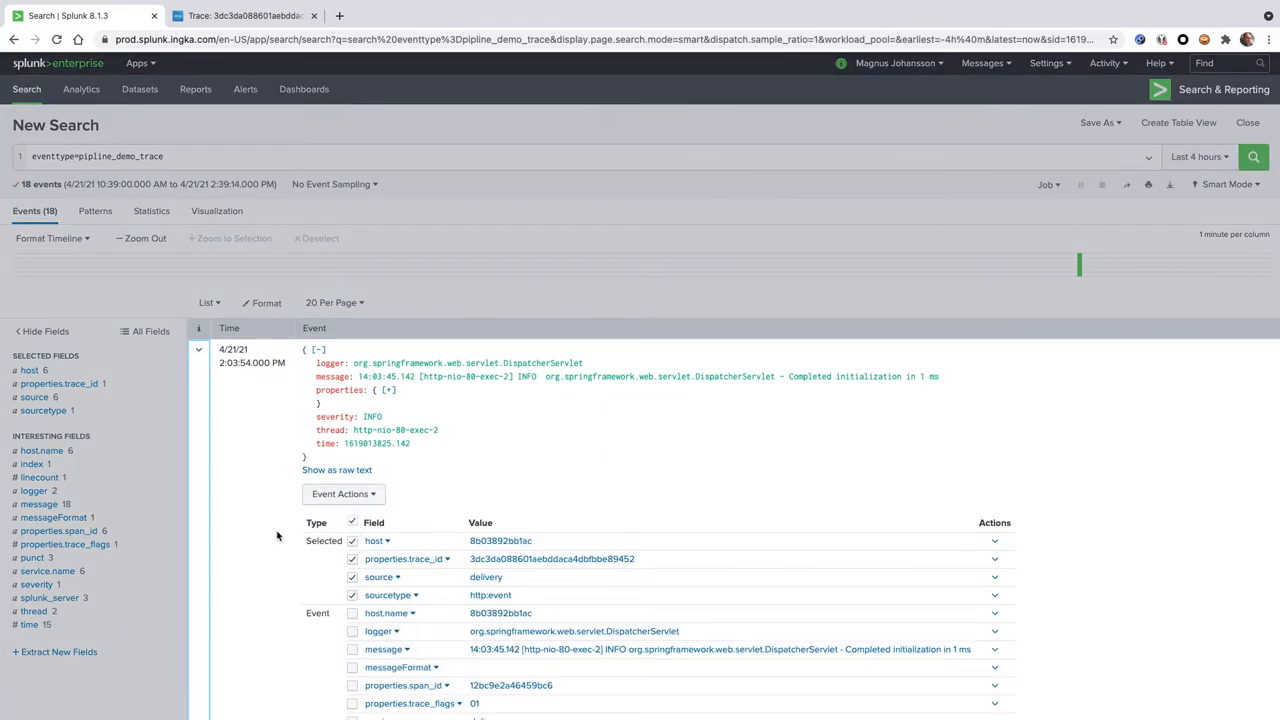
scroll(277, 537, down, 3)
scroll(276, 510, up, 3)
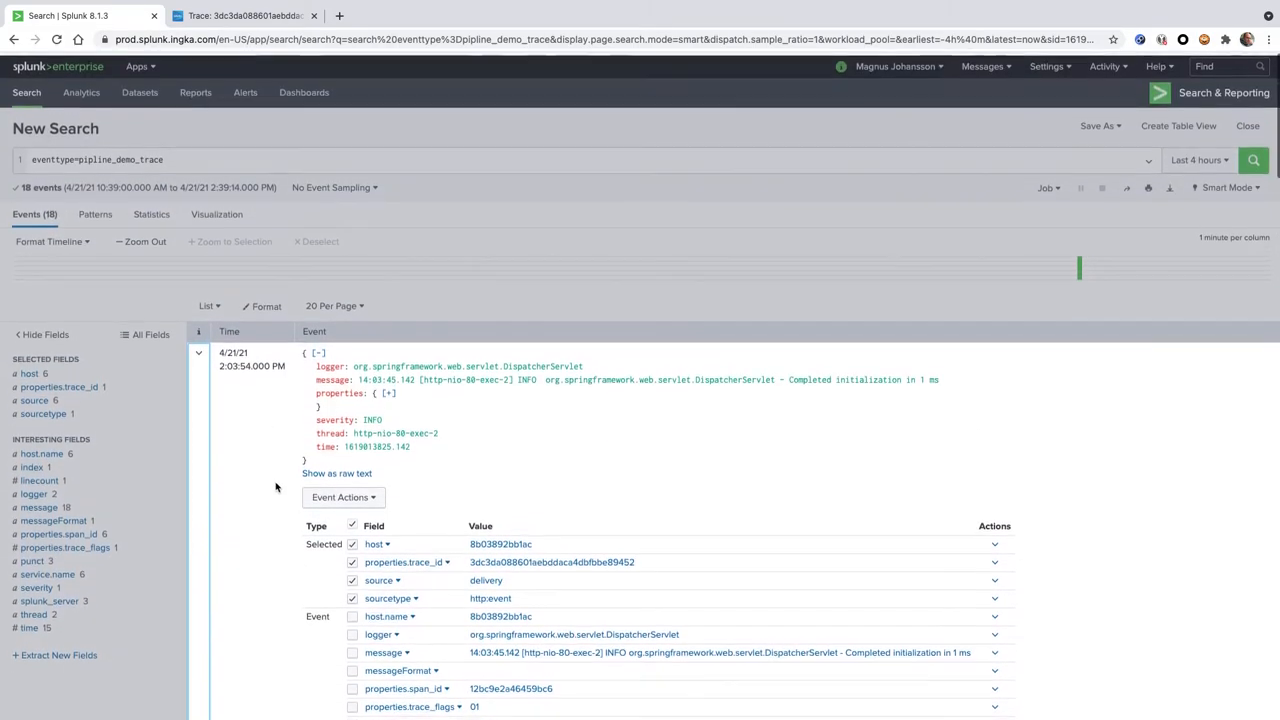
Highlight the whole event type search query and check the actions offered for the first event
click(364, 153)
double_click(181, 154)
key(super+c)
click(181, 154)
drag(181, 154, 145, 155)
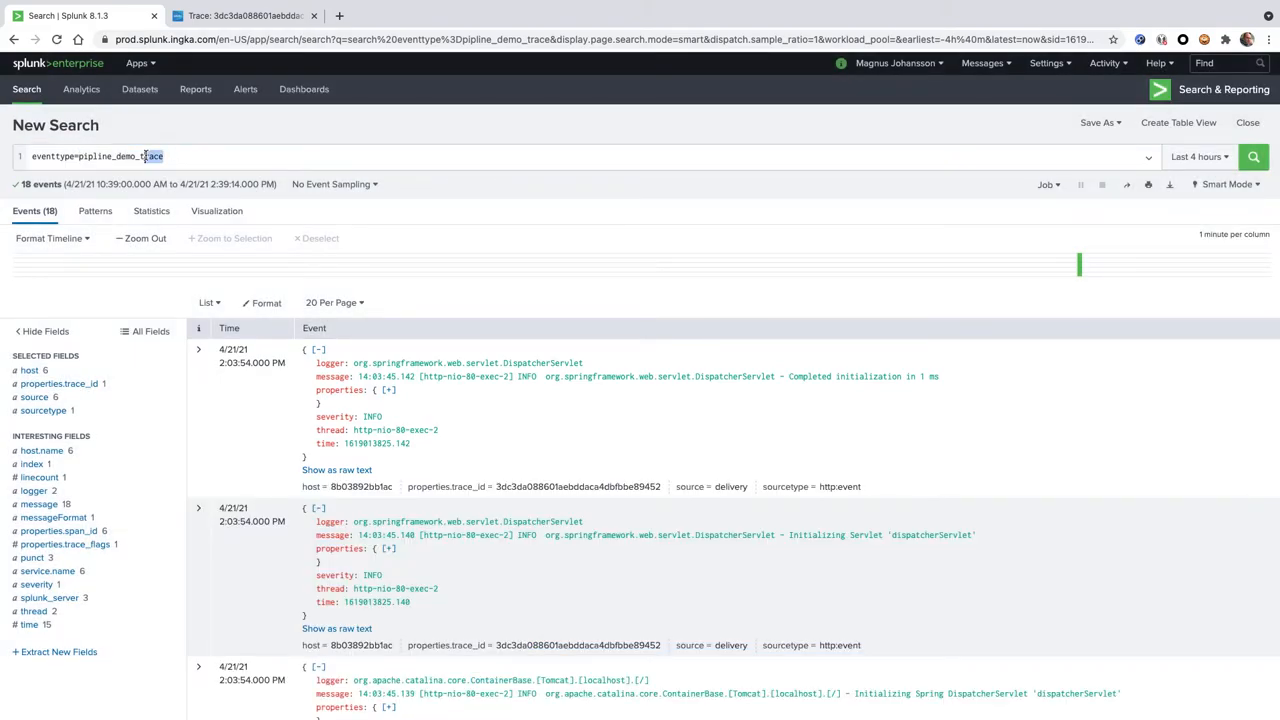
triple_click(145, 155)
click(198, 350)
click(370, 500)
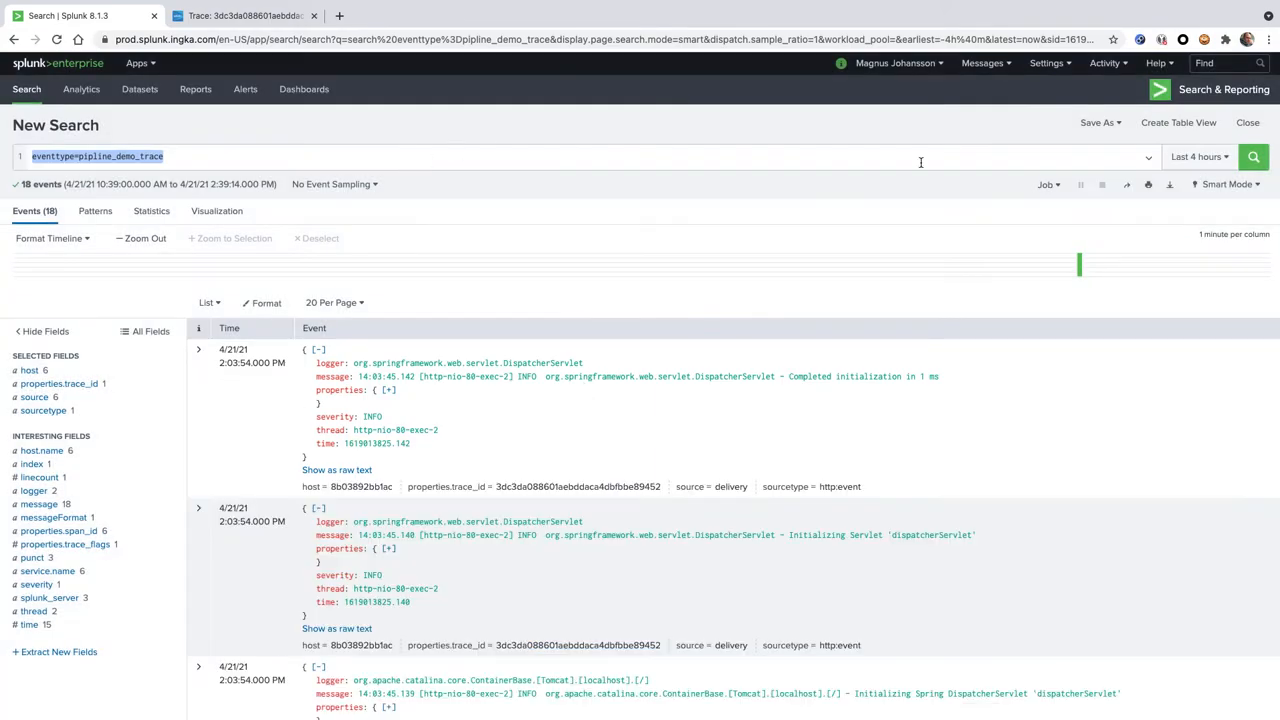
Go to the workflow actions in the Fields settings and start a new workflow action
click(1046, 63)
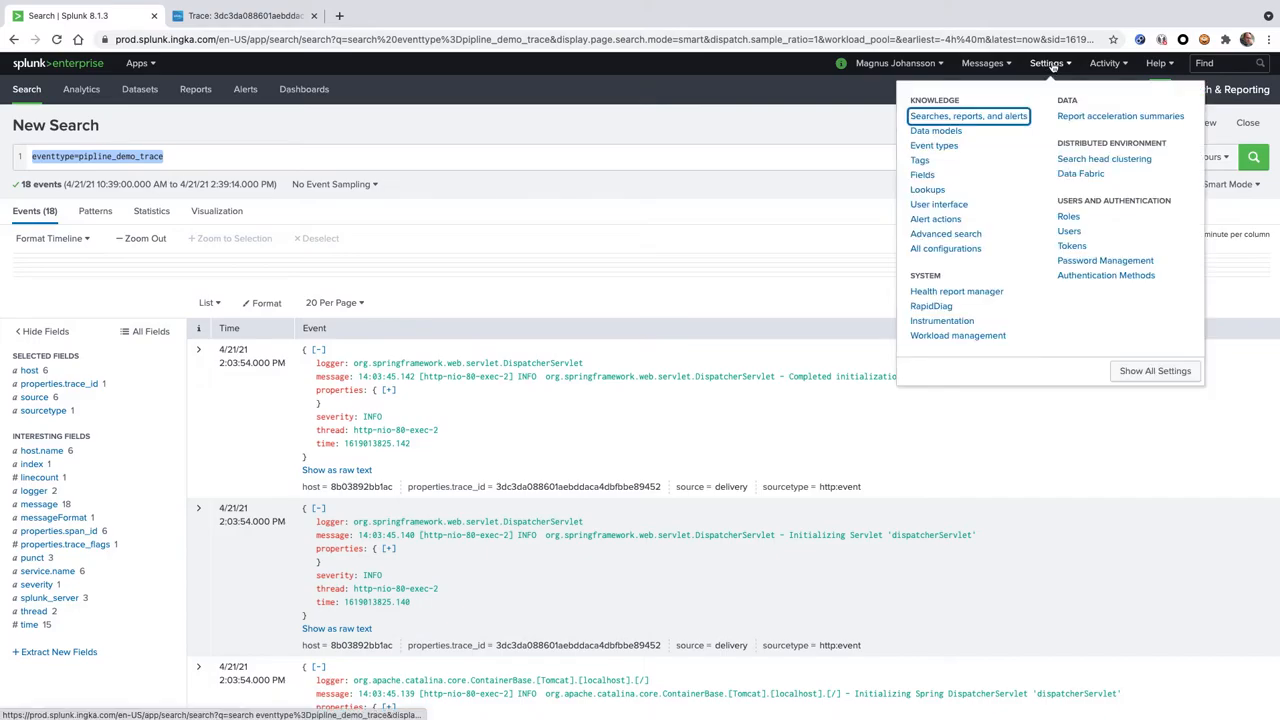
click(922, 176)
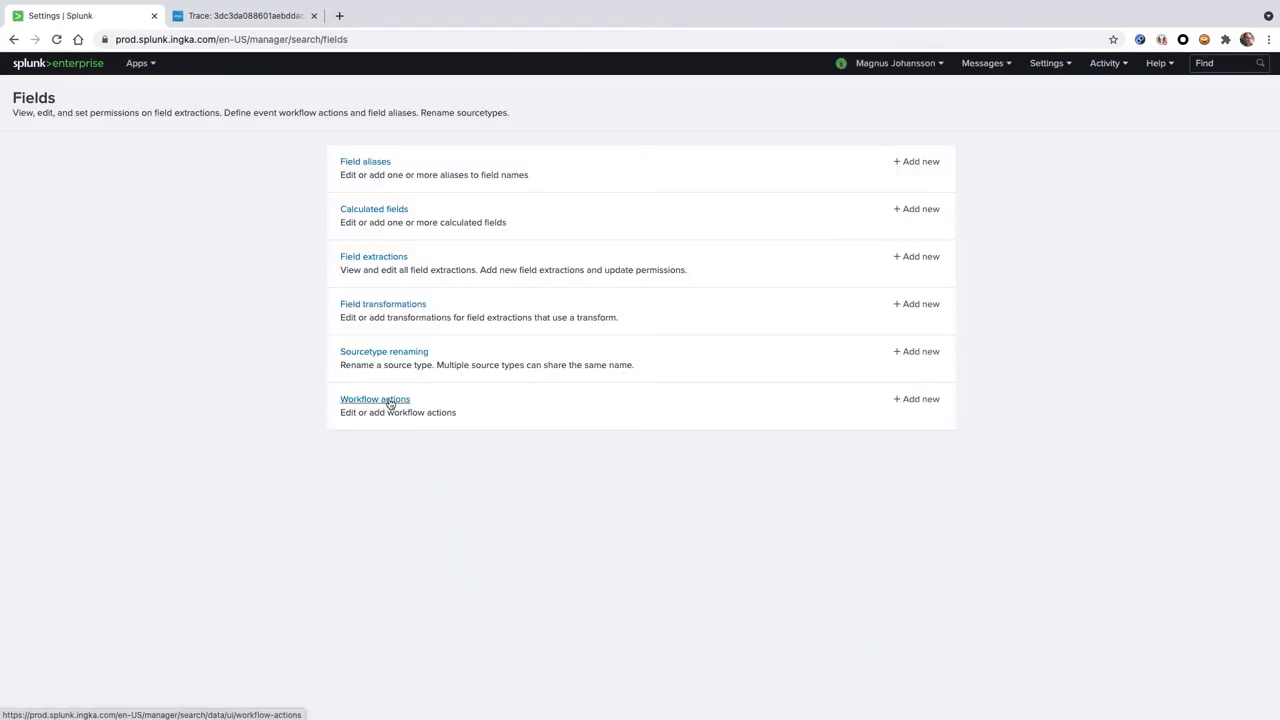
click(390, 403)
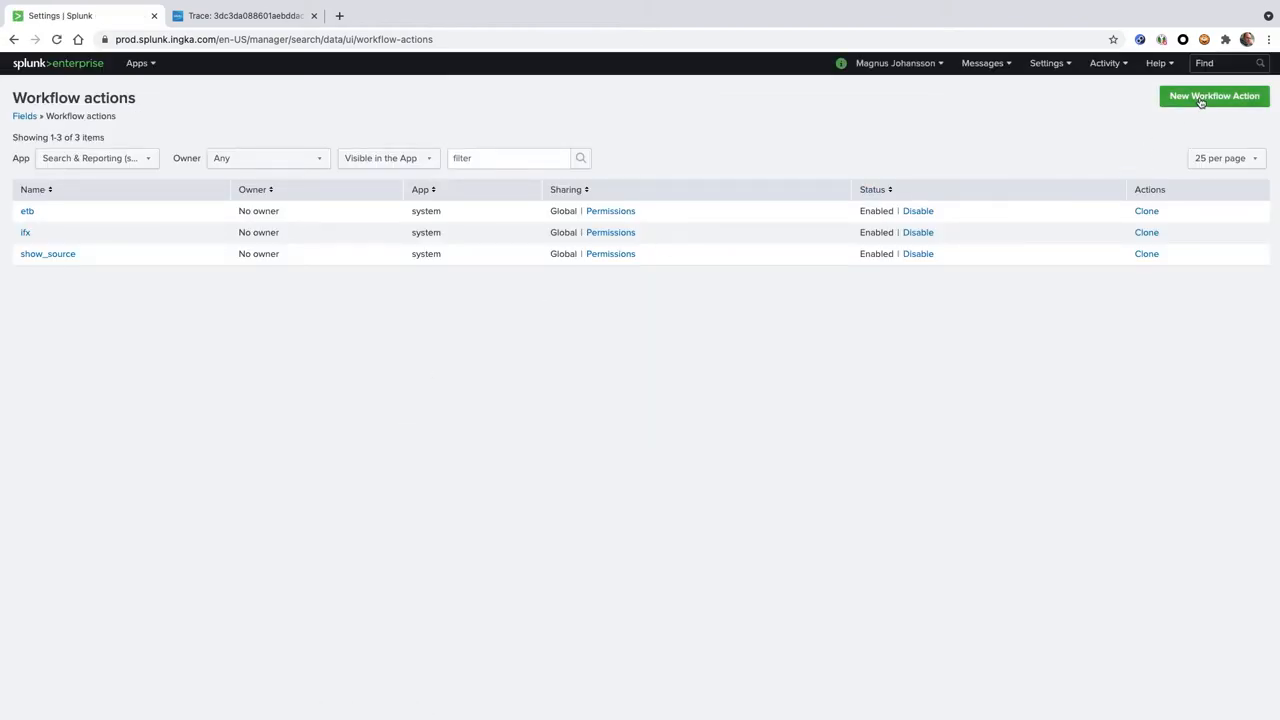
click(1200, 102)
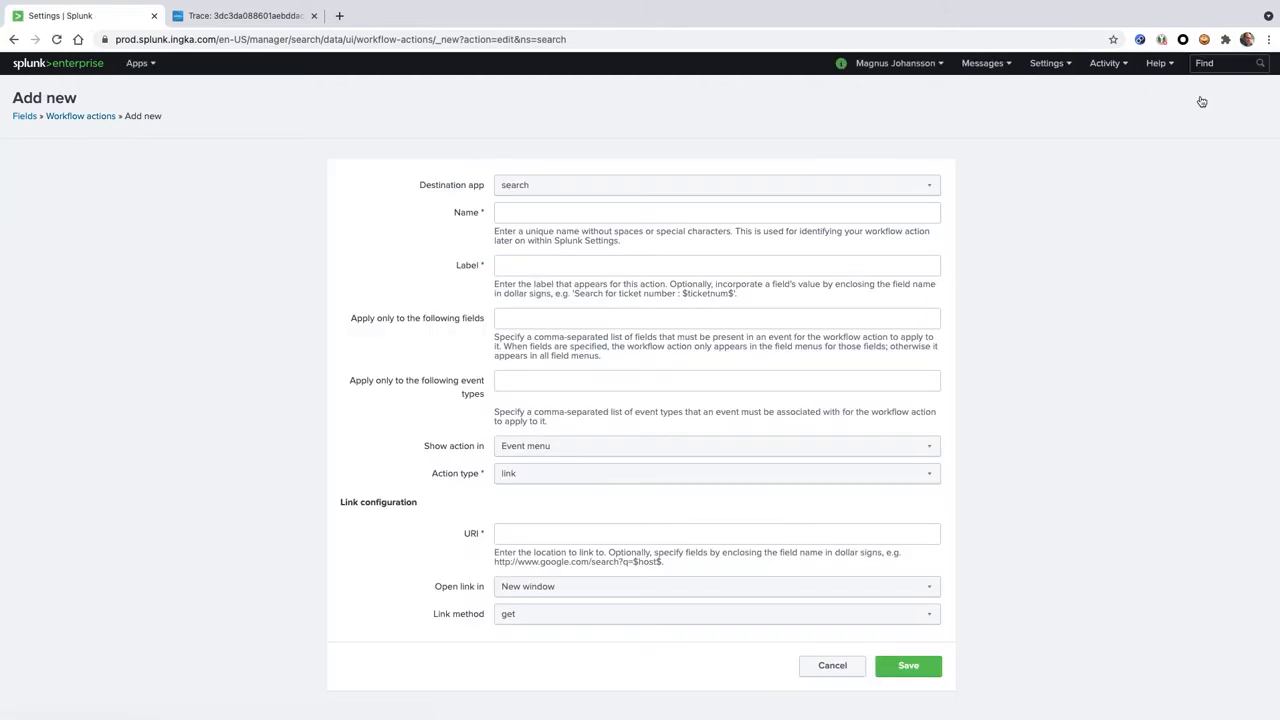
Name the new workflow action pipeline_demo_trace
click(665, 212)
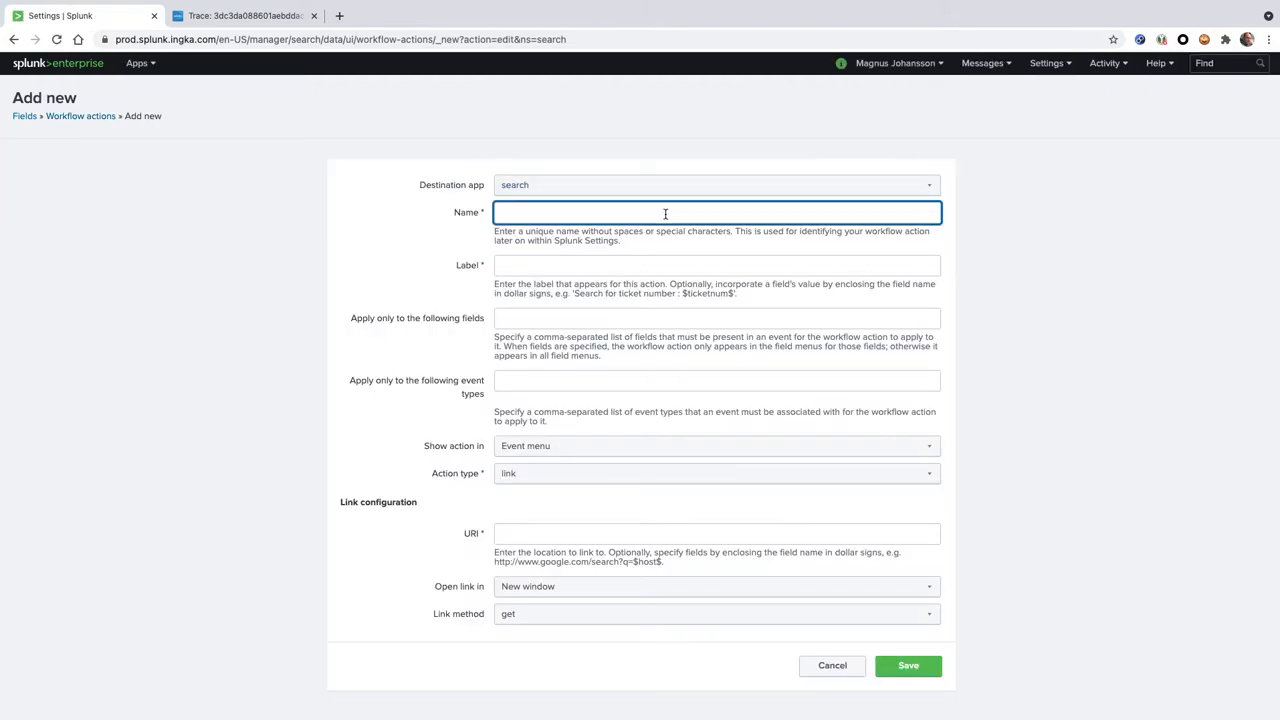
text(pipeline_demo_trace)
Label the workflow action Show trace in SignalFx and apply it only to the event type pipline_demo_trace
click(580, 267)
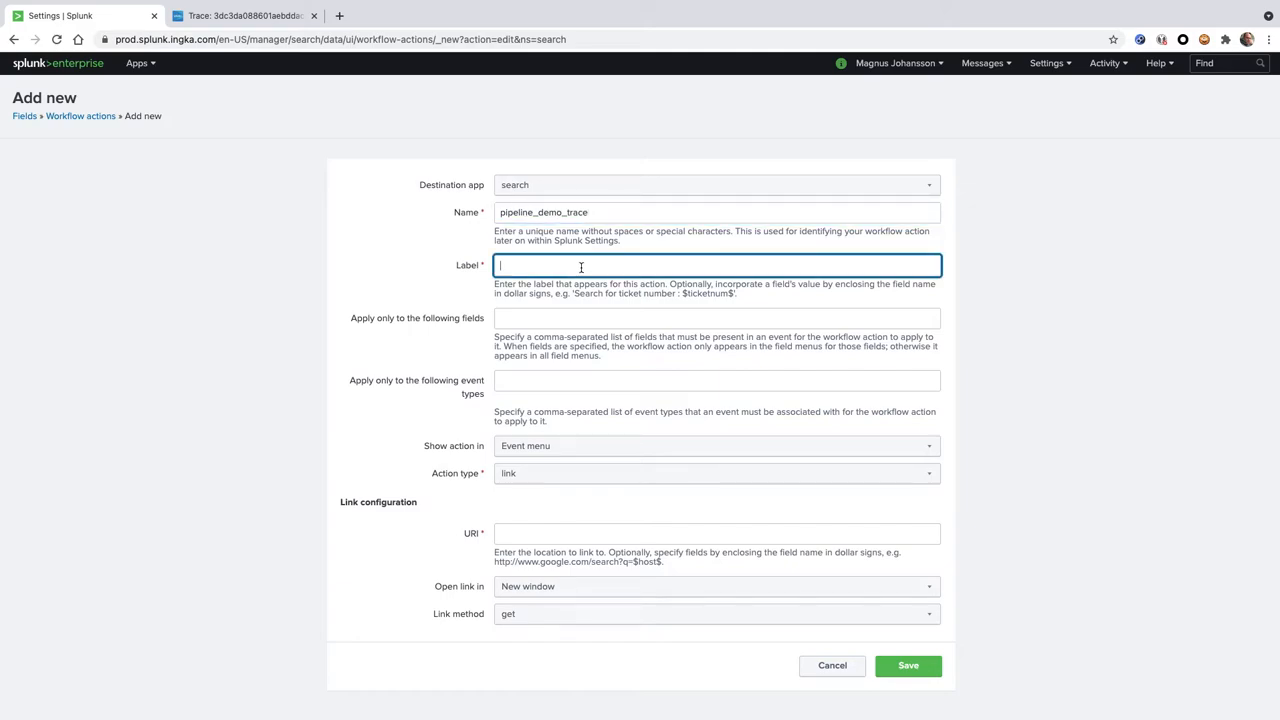
text(Show trace in SignalFx)
click(531, 383)
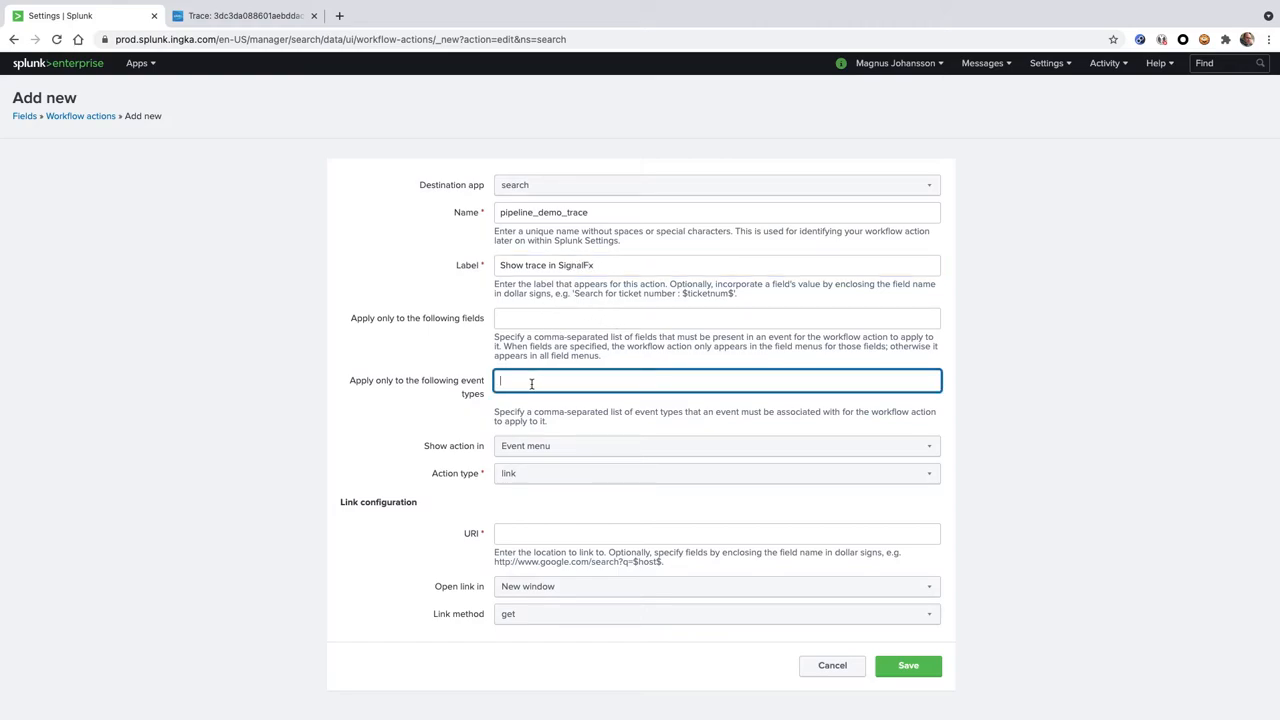
key(super+v)
Copy the open APM trace's URL up to the end of the trace ID and paste it as the workflow action's URI
click(537, 536)
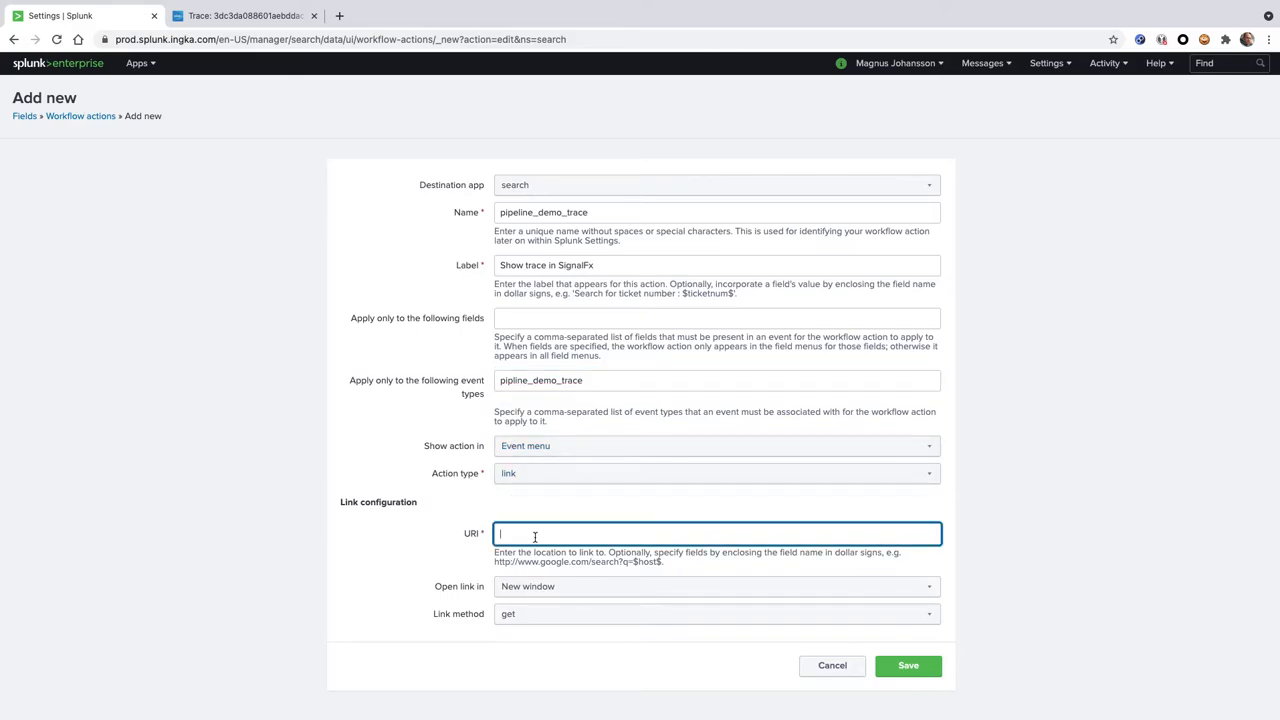
click(245, 16)
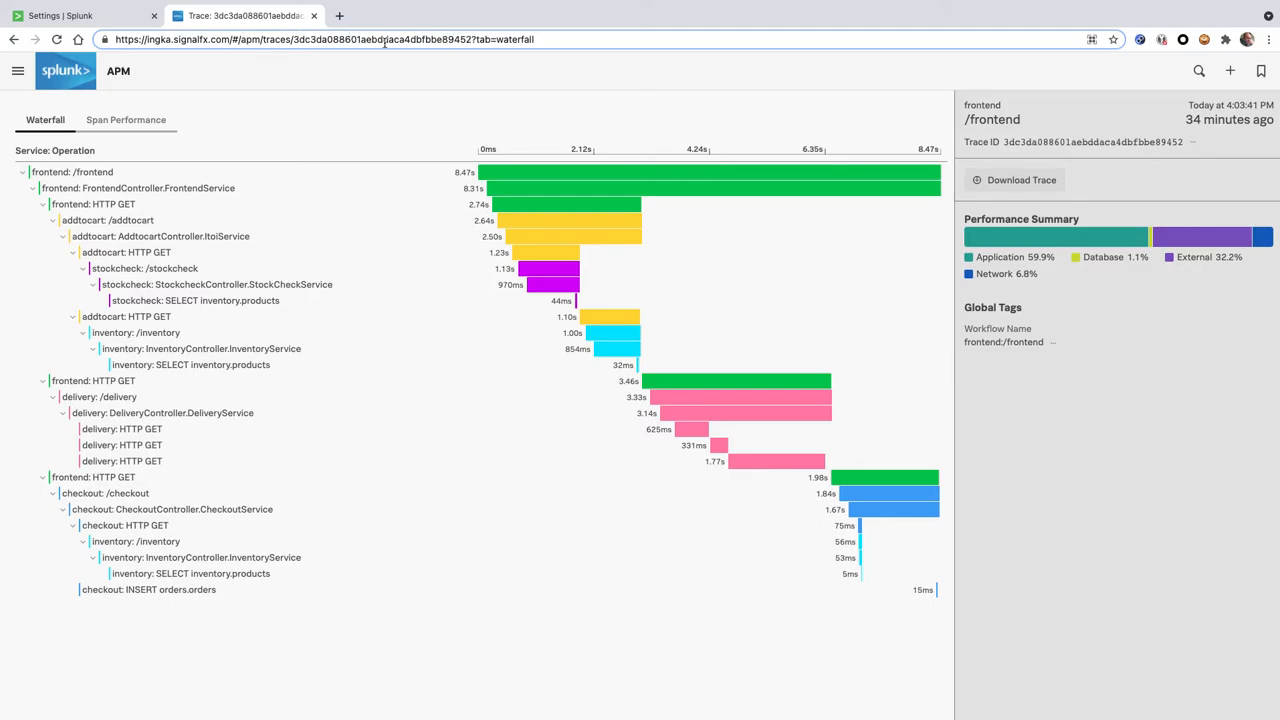
drag(472, 39, 114, 39)
key(ctrl+c)
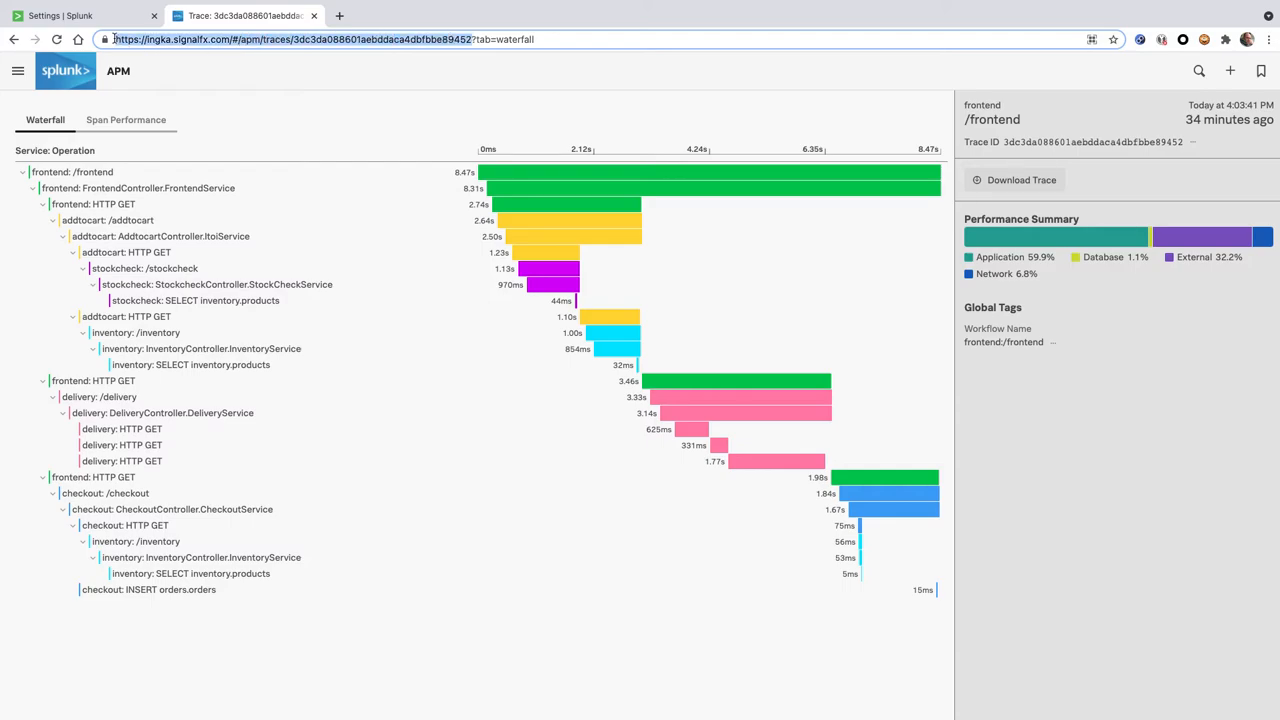
click(66, 17)
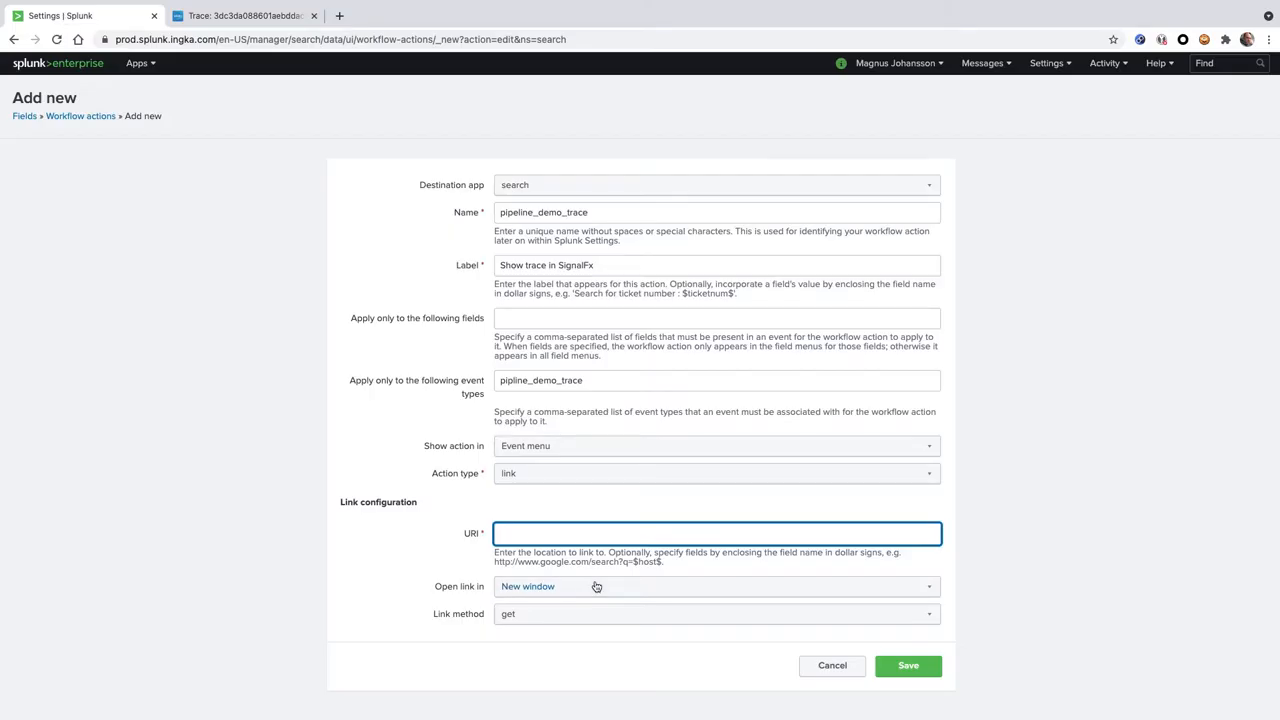
key(ctrl+v)
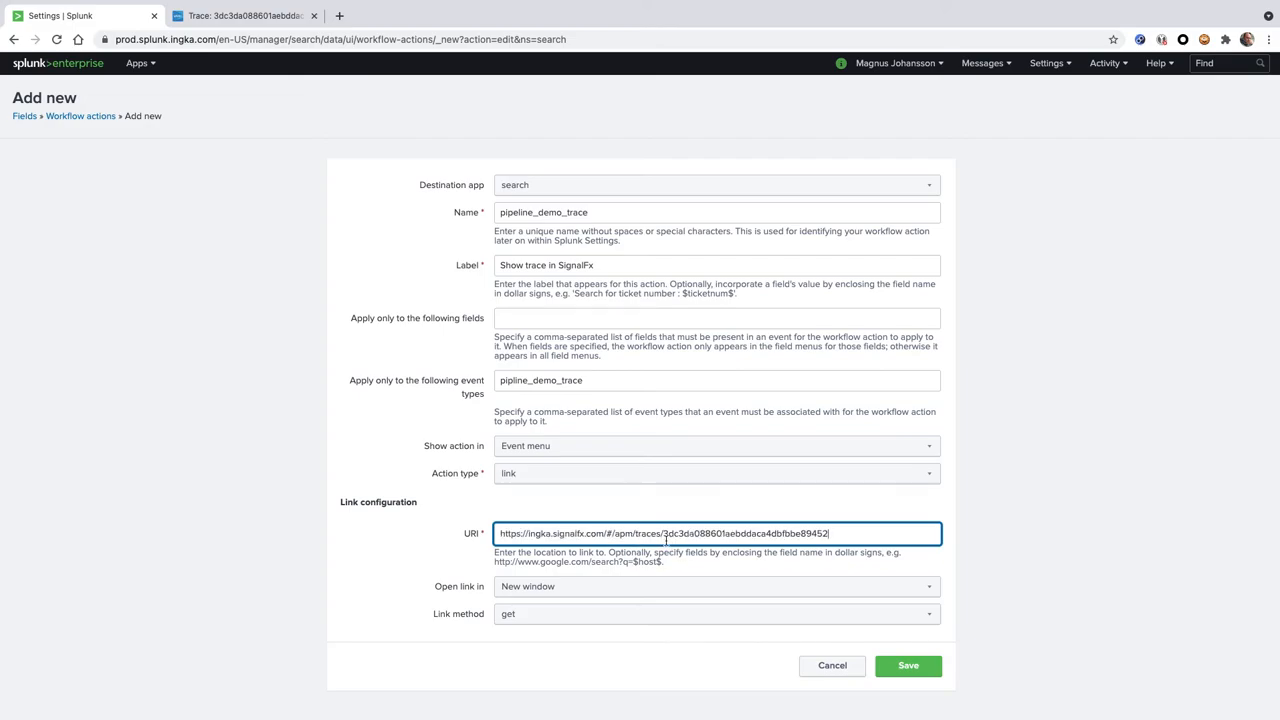
drag(663, 535, 845, 537)
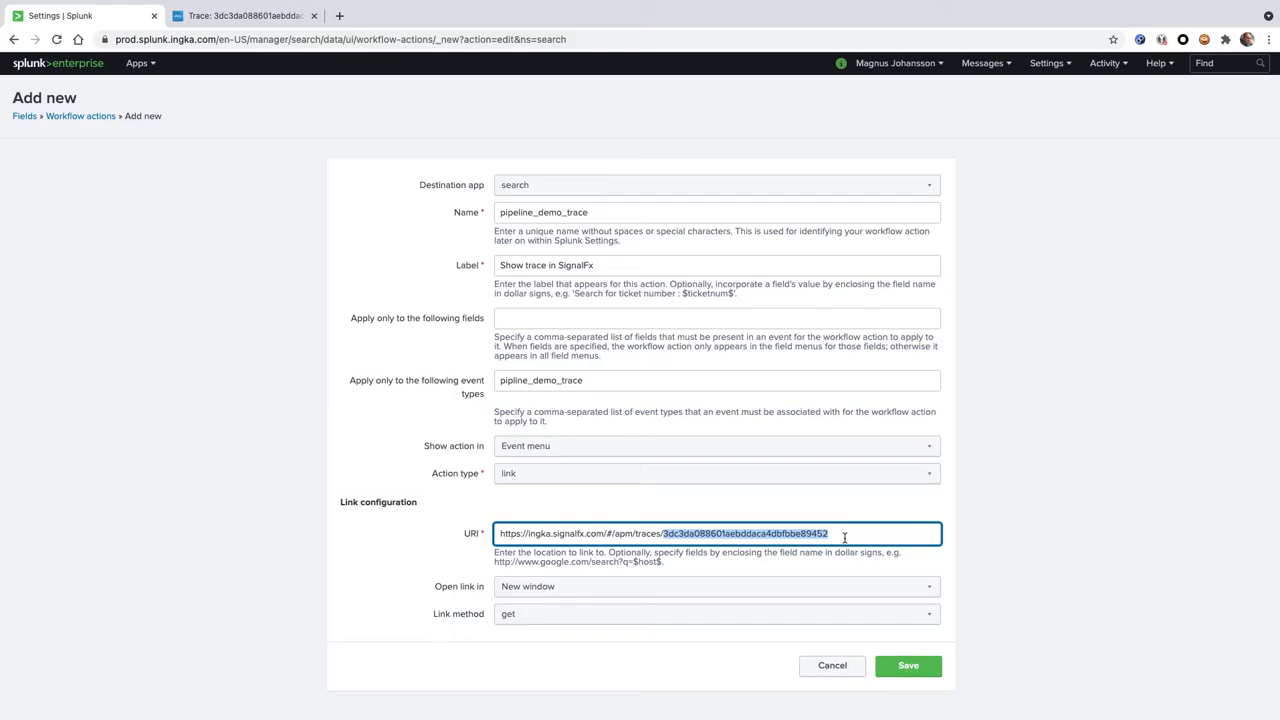
key(super+Tab)
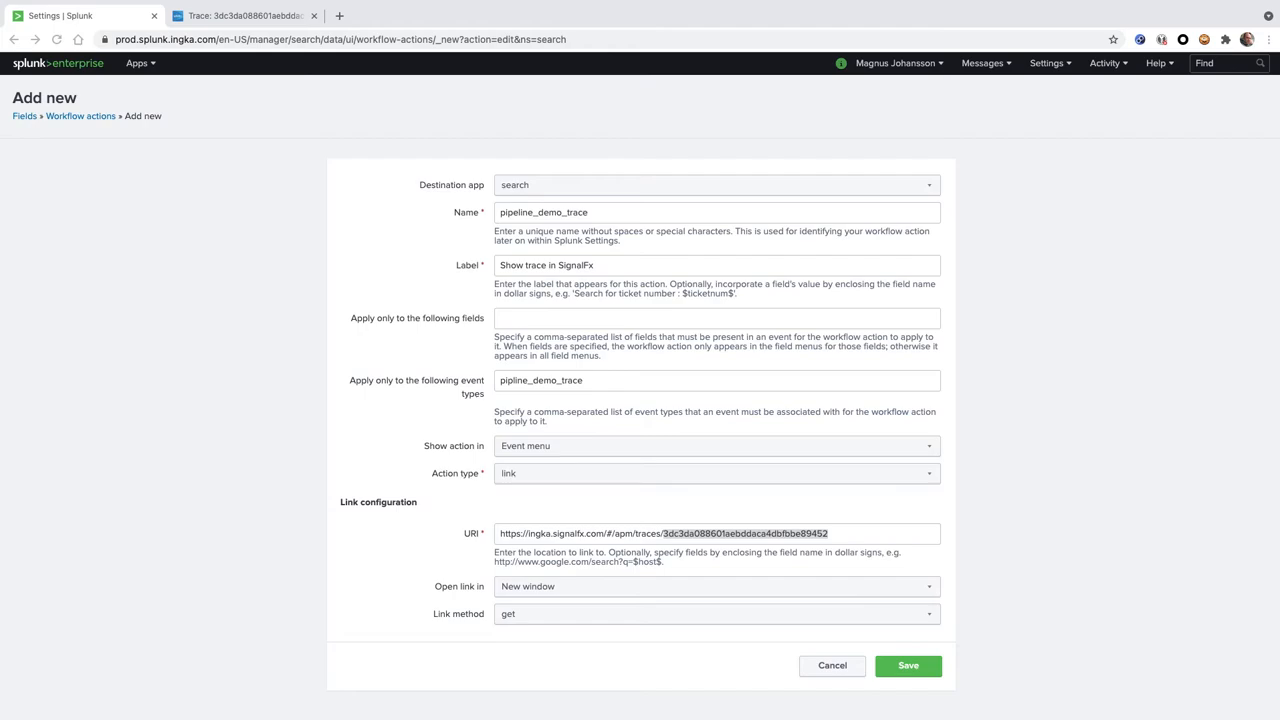
click(846, 533)
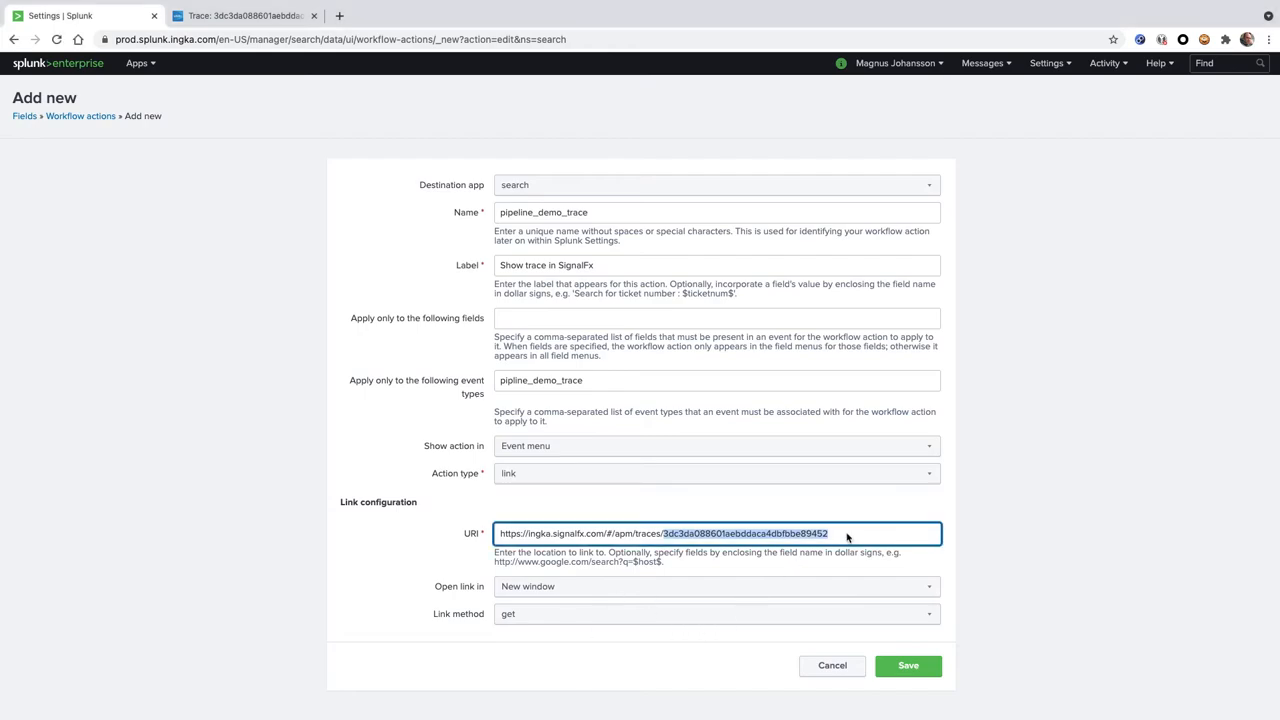
click(846, 533)
drag(846, 533, 492, 537)
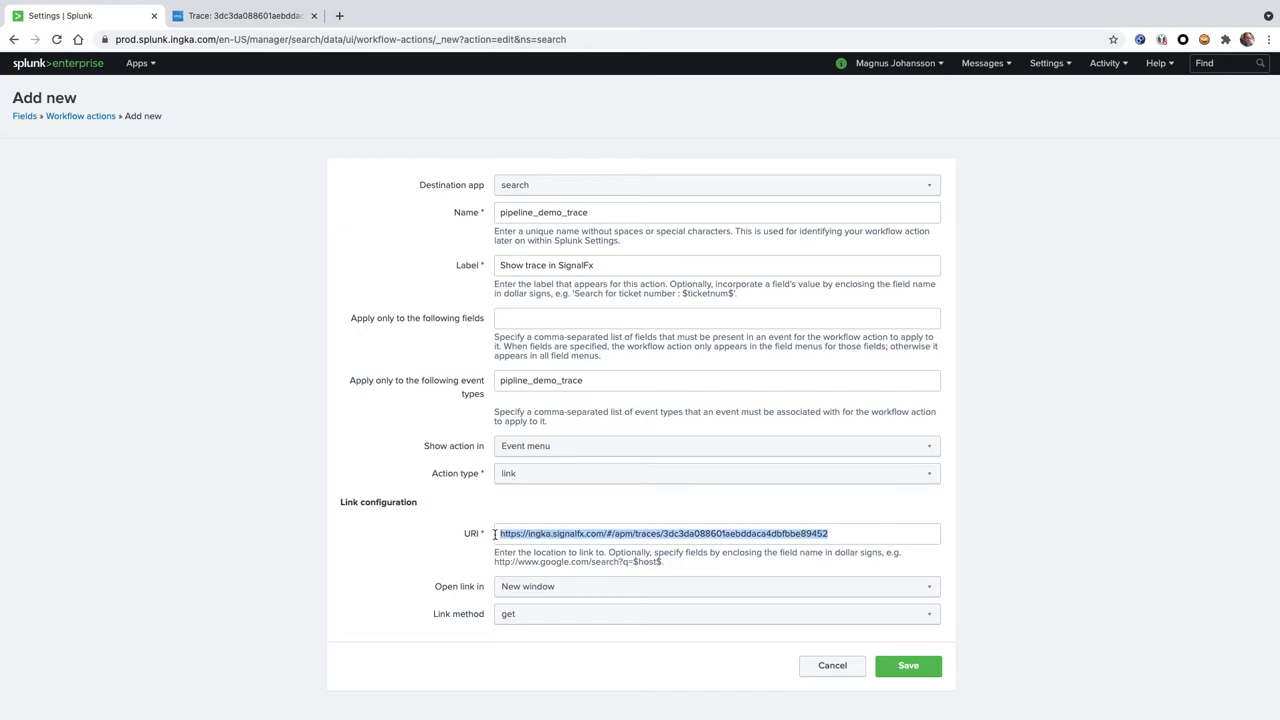
text(https://ingka.signalfx.com/#/apm/traces/$properties.trace_id$)
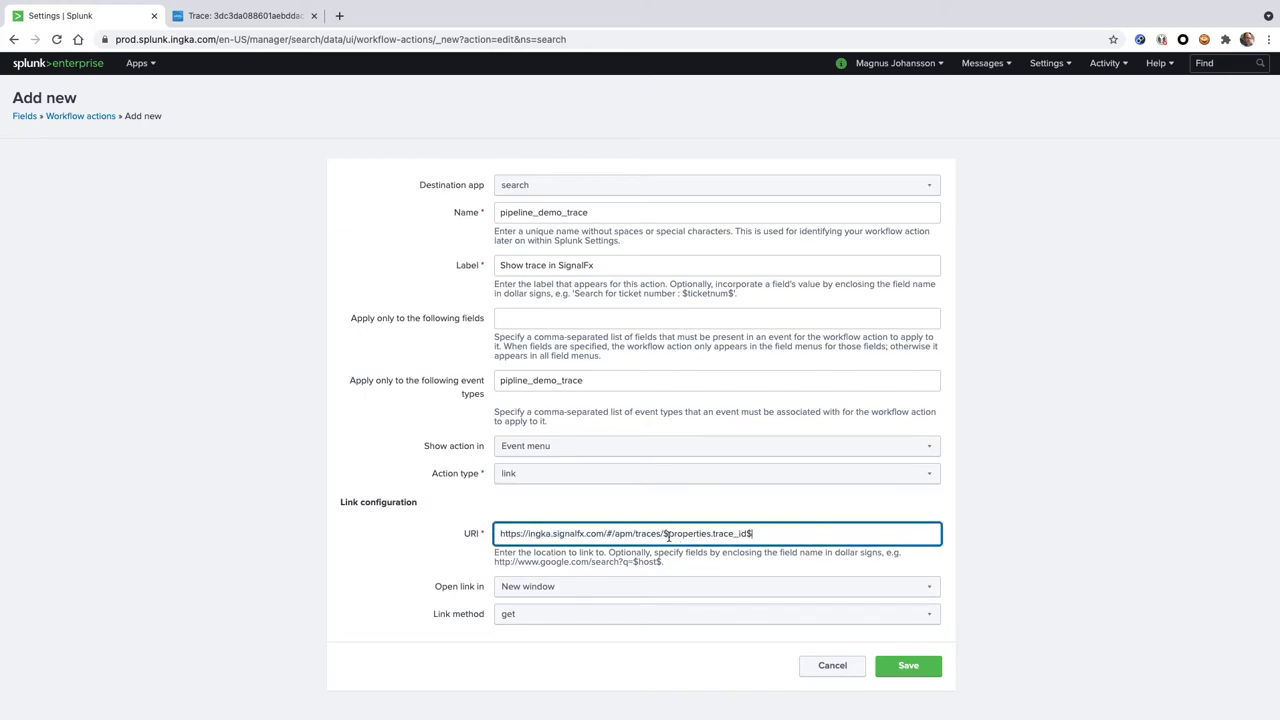
click(910, 667)
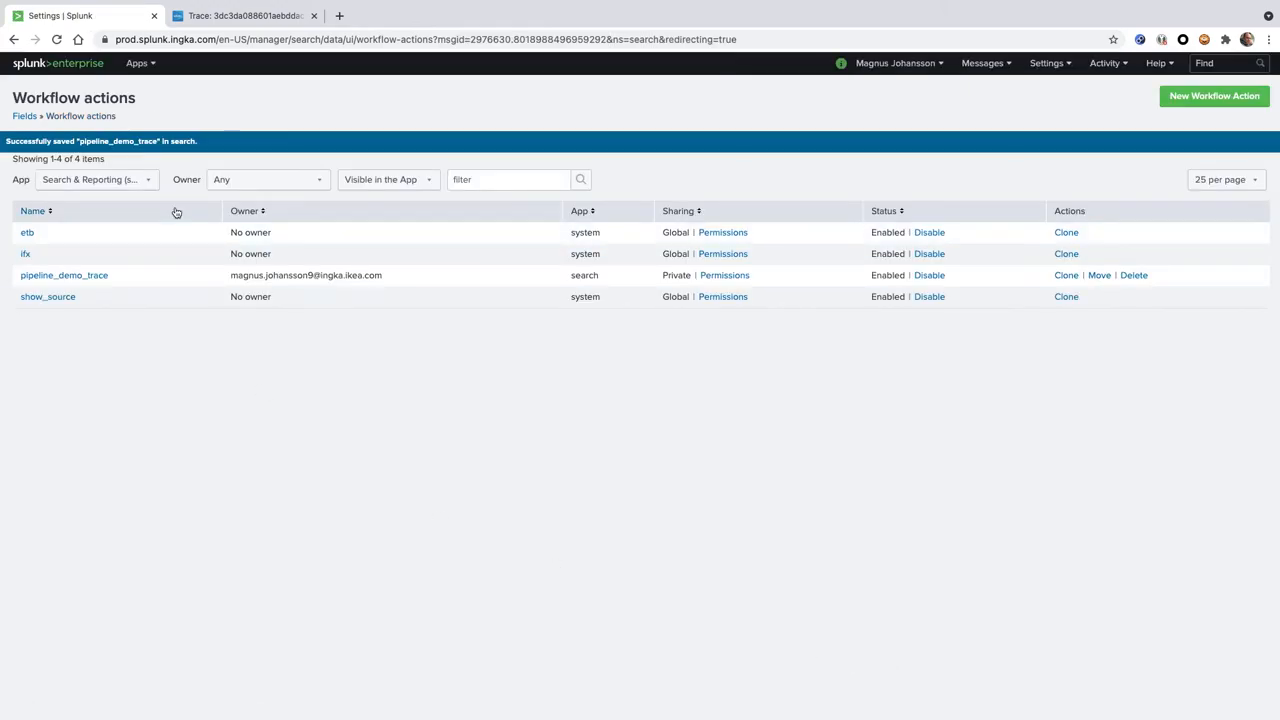
Return to the Search & Reporting app and rerun eventtype=pipline_demo_trace from the search history
click(137, 63)
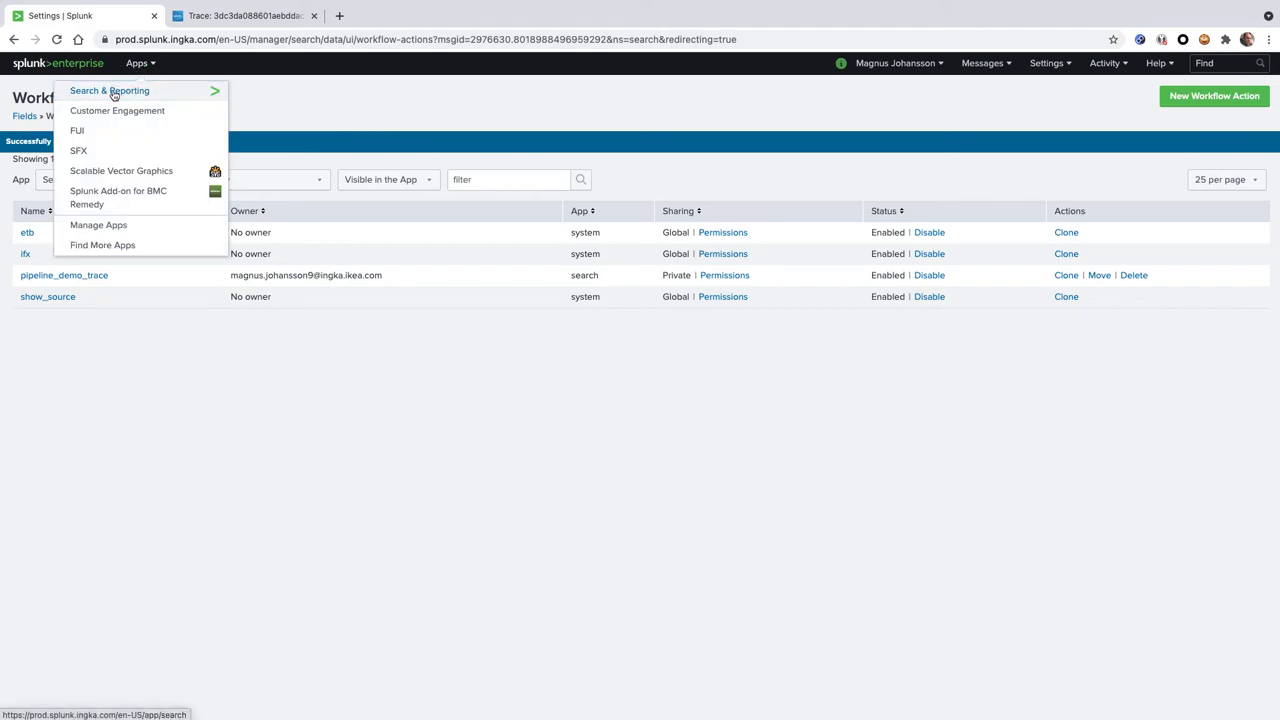
click(113, 91)
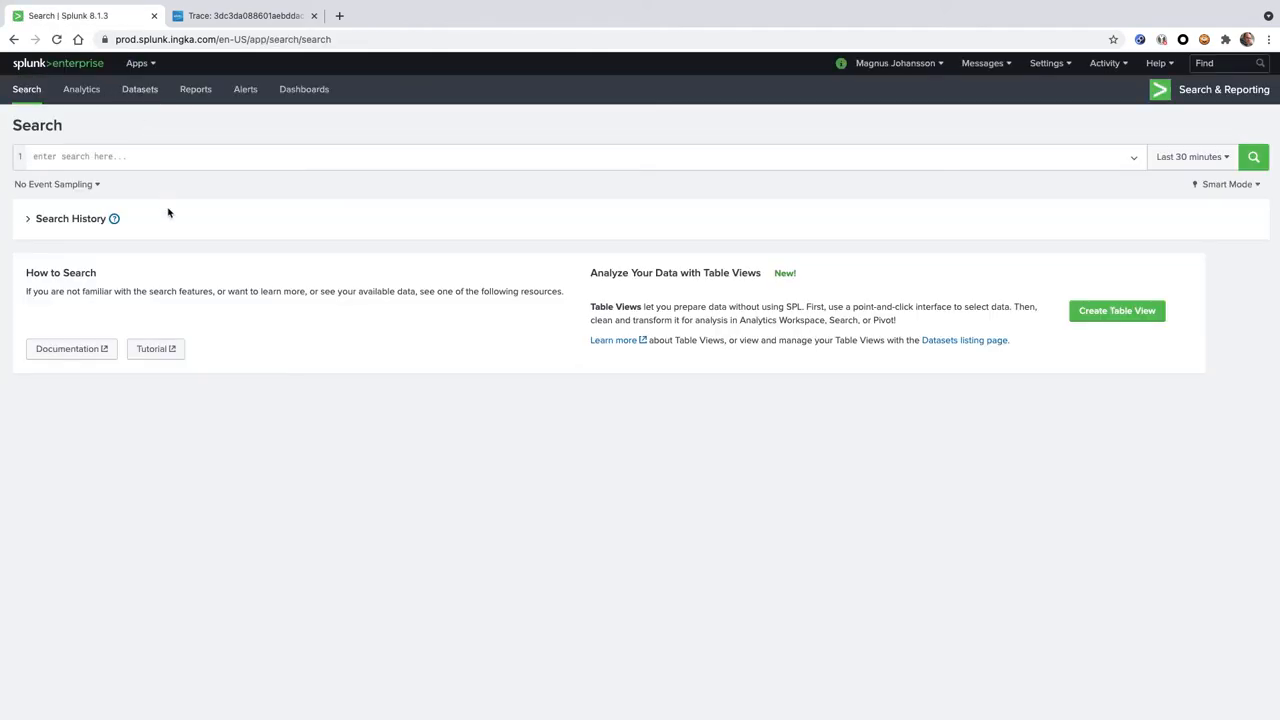
click(28, 220)
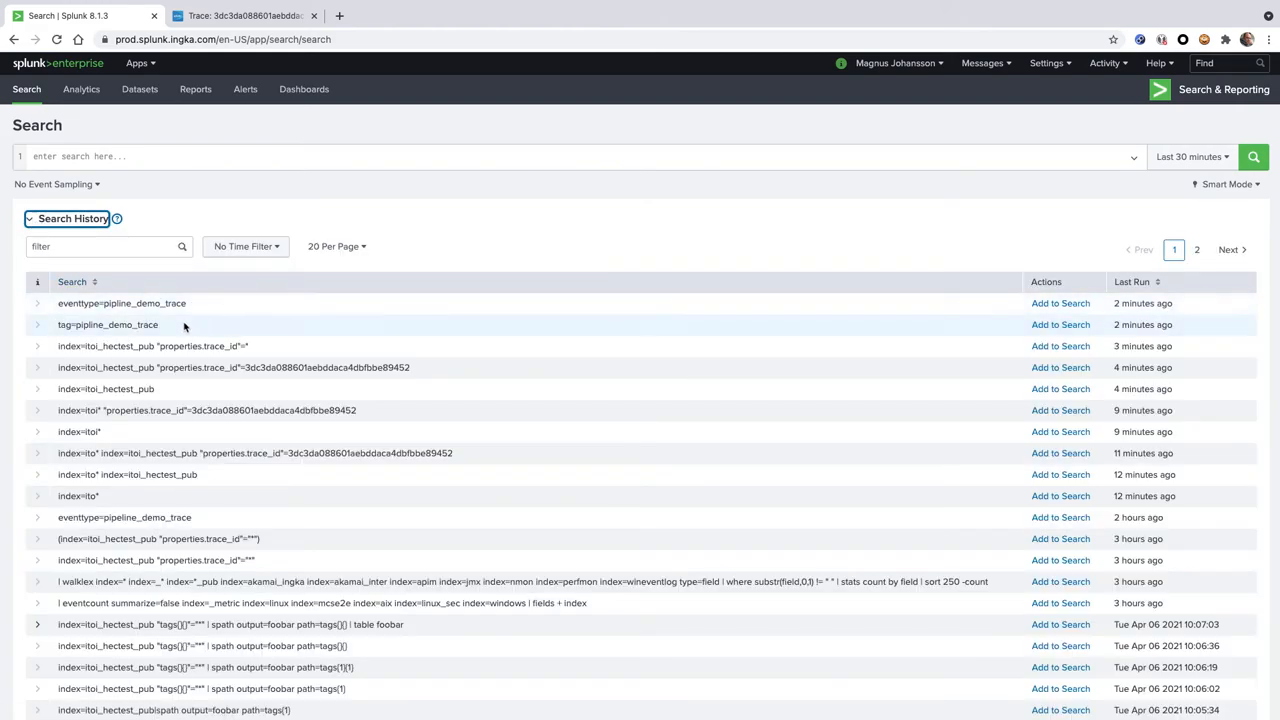
click(1060, 306)
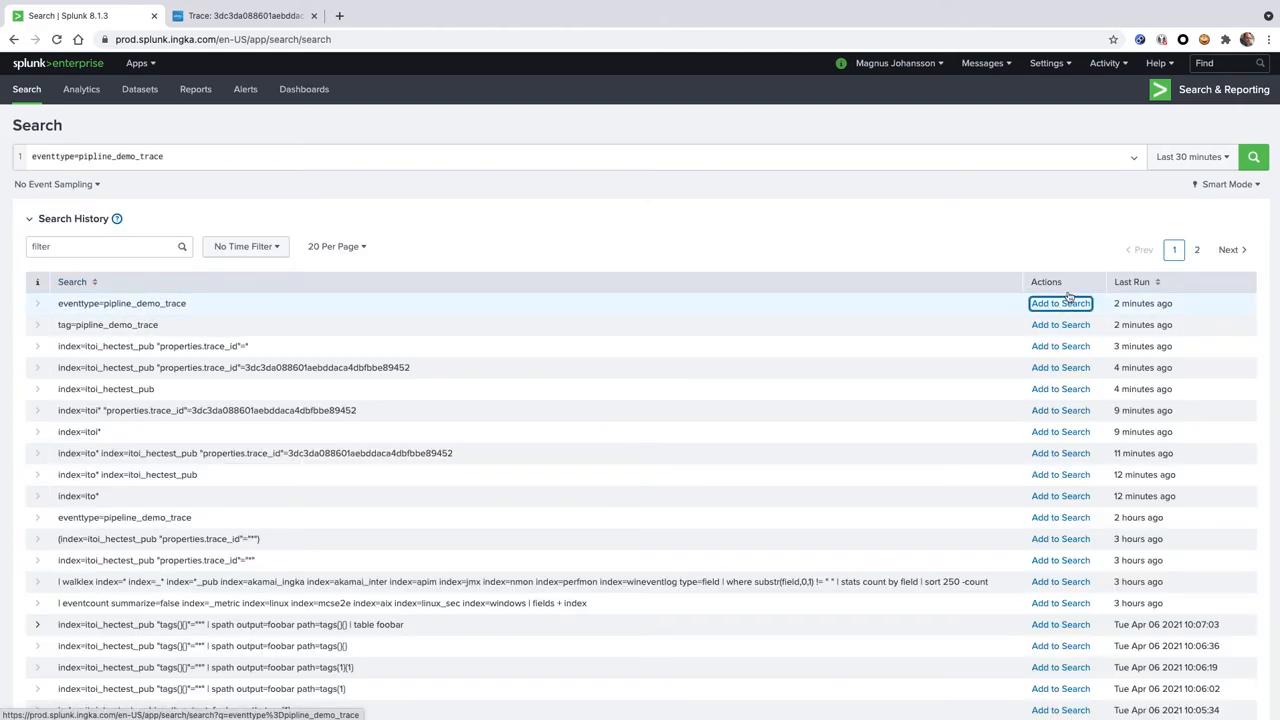
click(1253, 157)
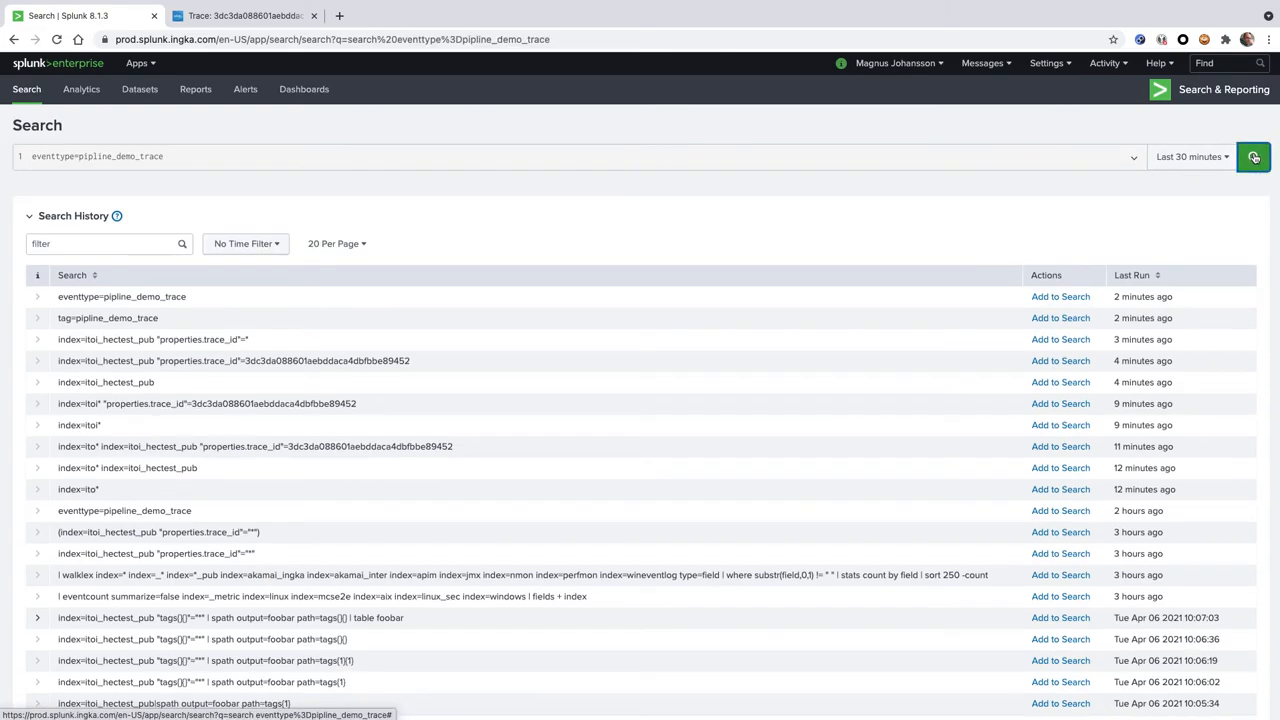
Expand the search's time range to the last 4 hours
click(1183, 158)
click(1126, 192)
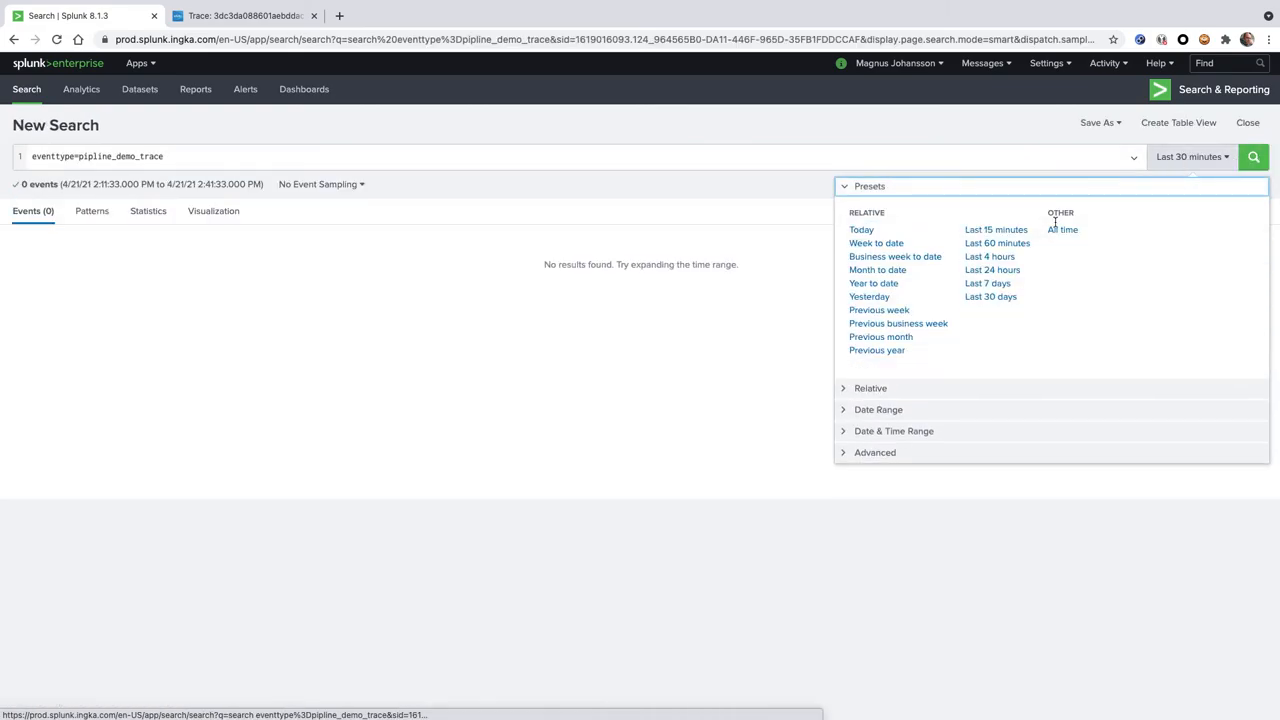
click(997, 259)
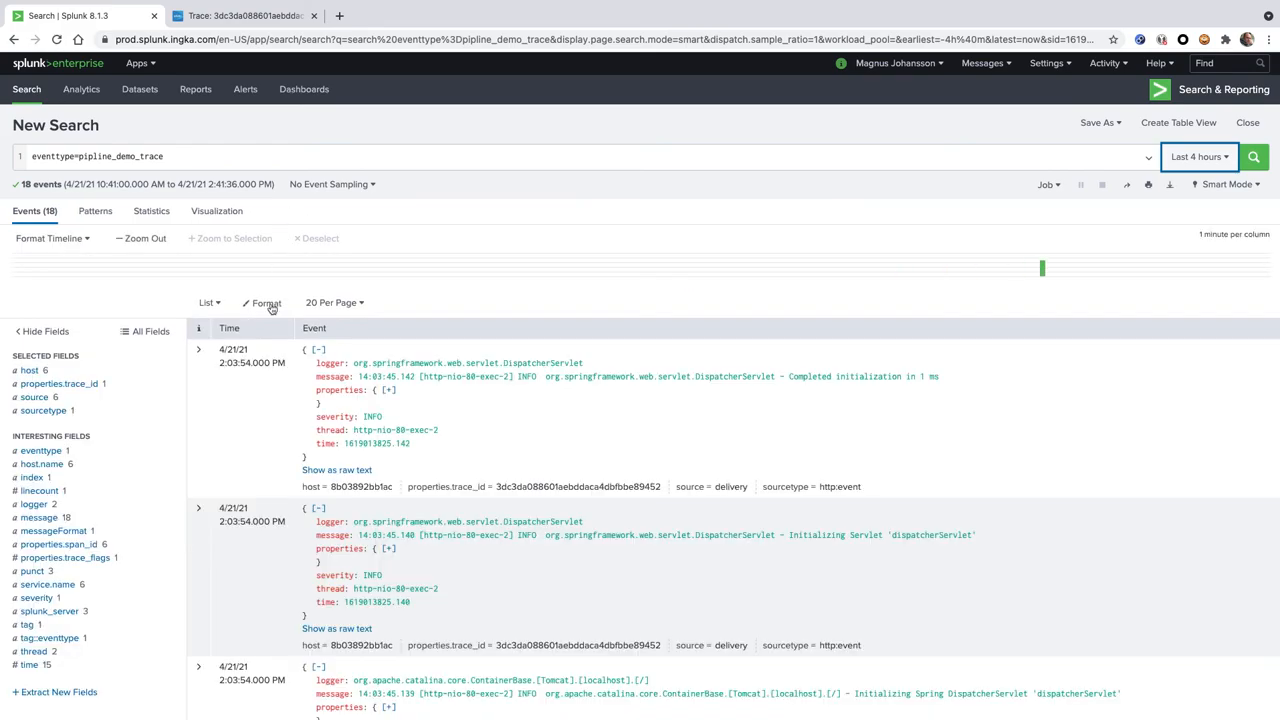
Expand the first event's details and run its Show trace in SignalFx event action
click(197, 354)
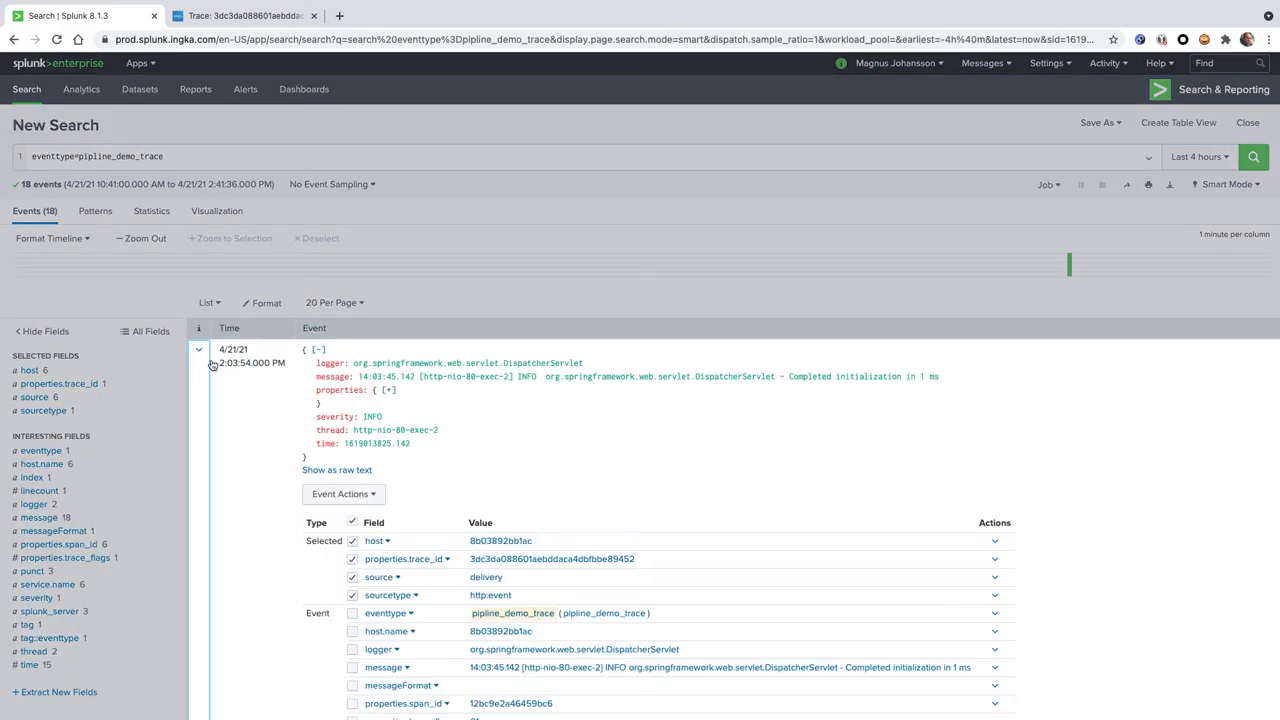
click(359, 497)
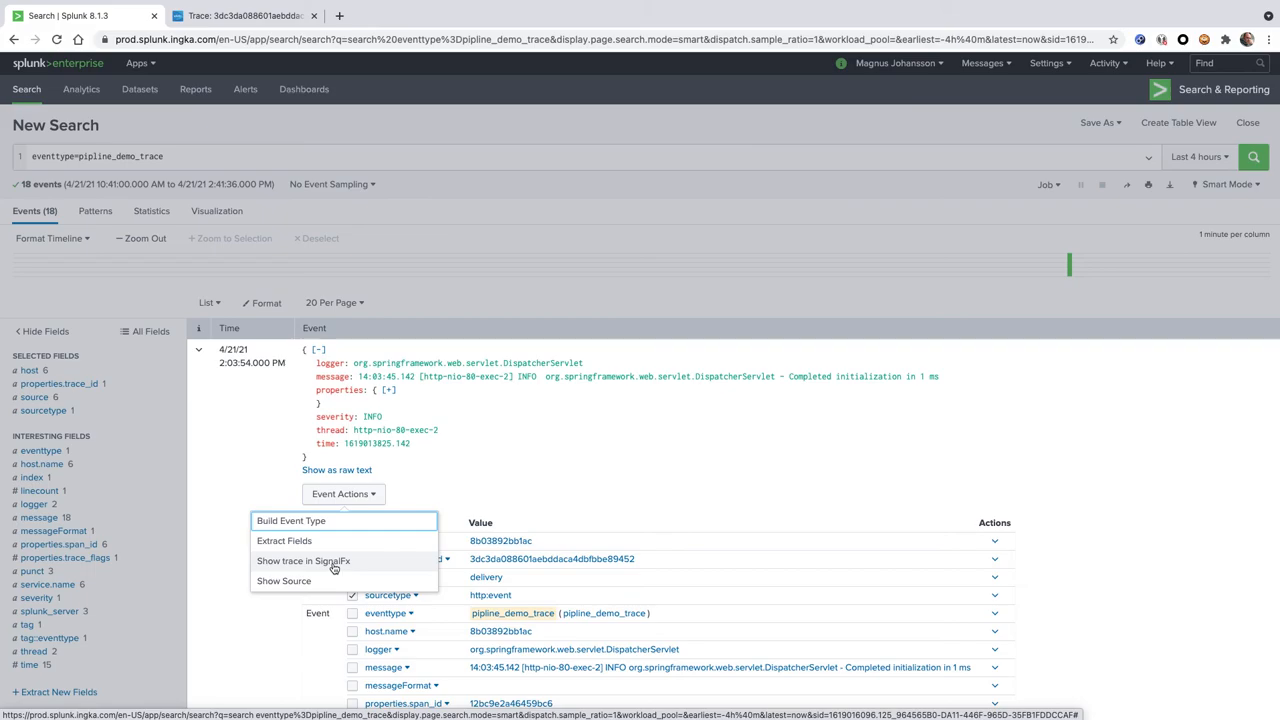
click(540, 448)
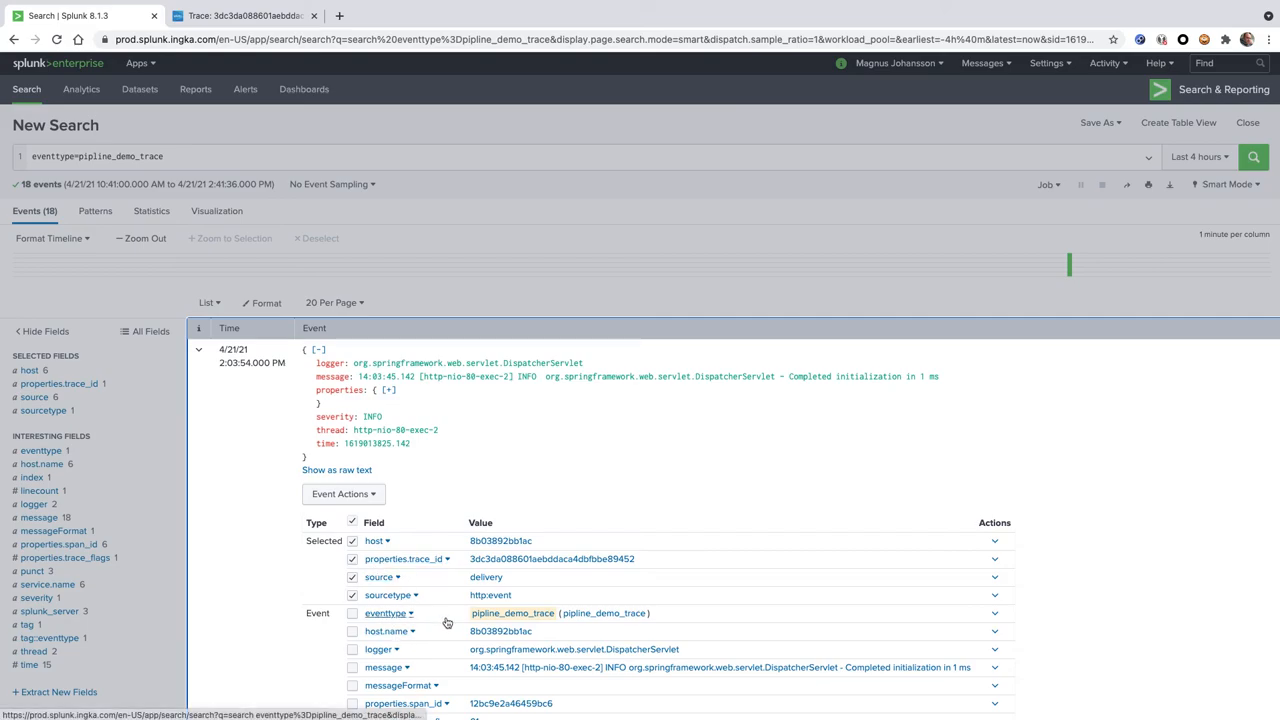
click(345, 496)
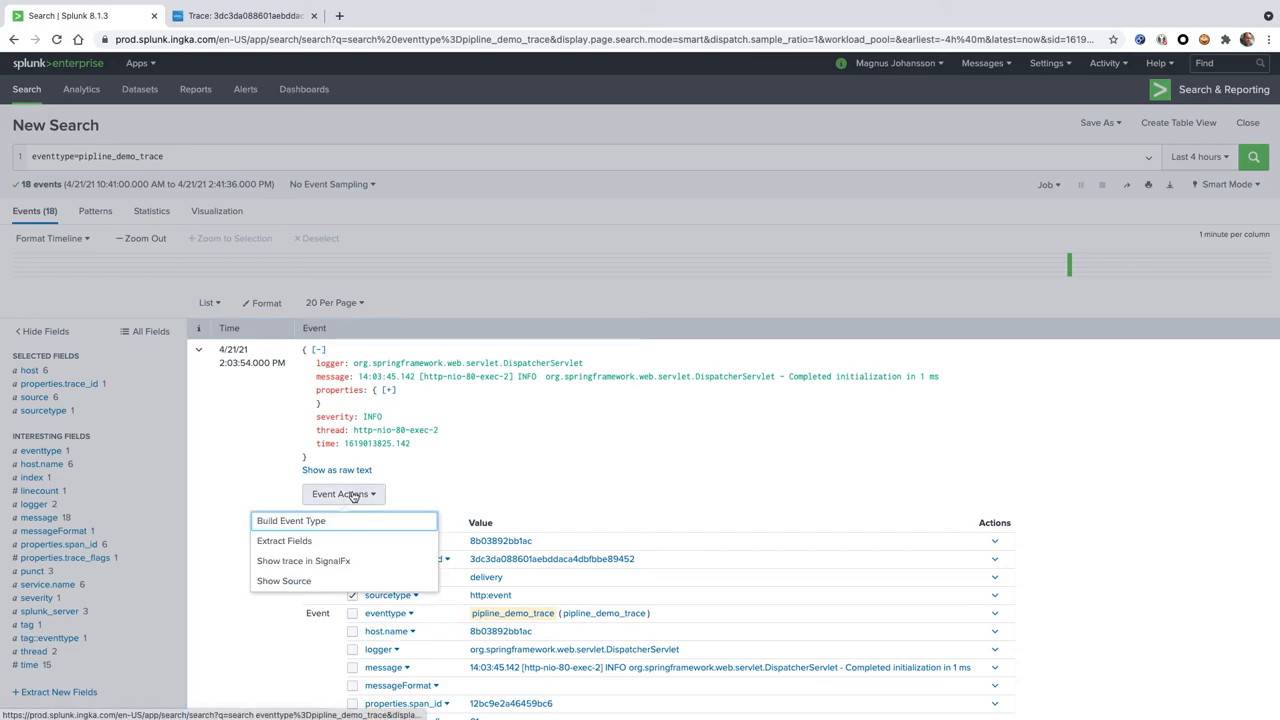
click(320, 562)
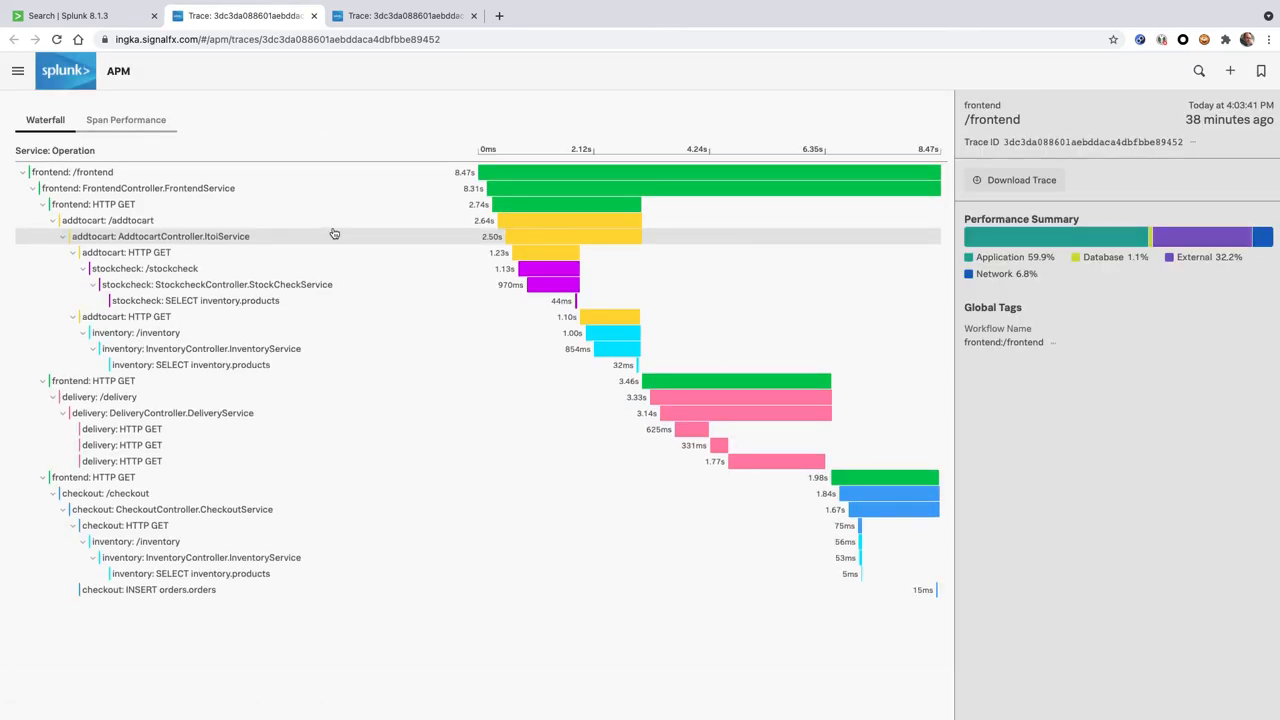
Examine the trace's Span Performance and the data links for its frontend:/frontend workflow, and return to the Splunk search results
click(94, 124)
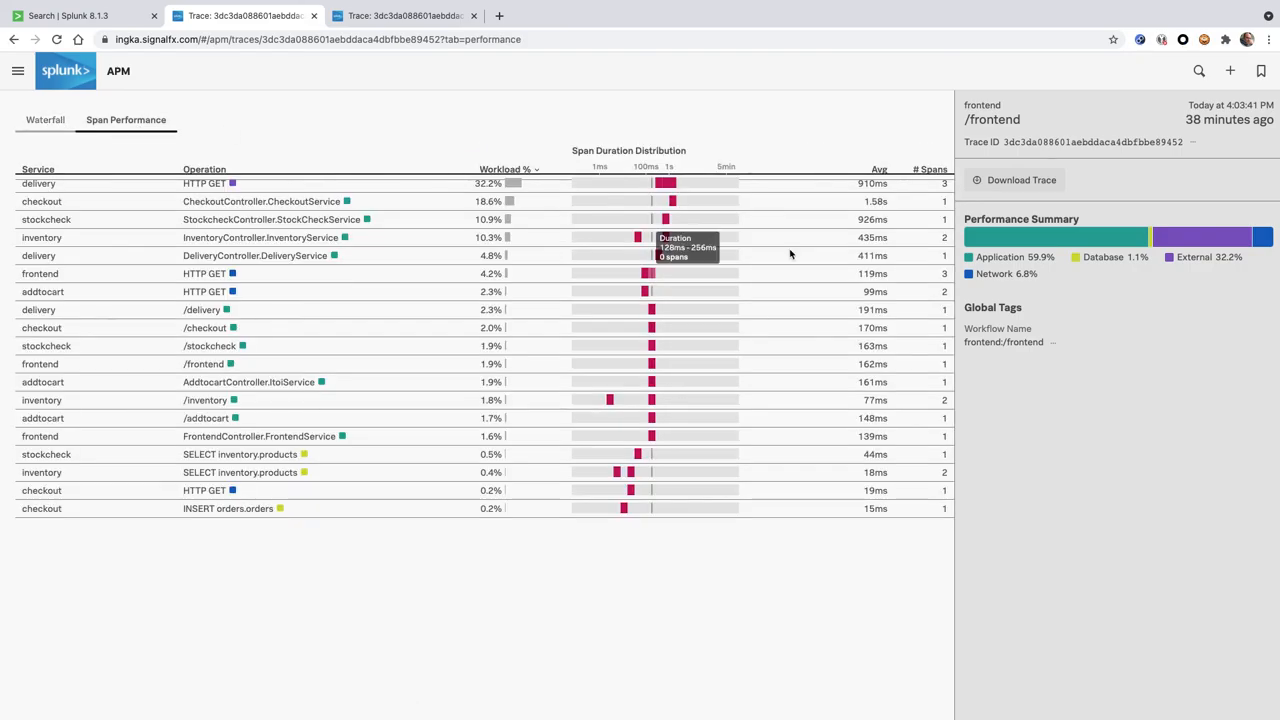
click(1051, 343)
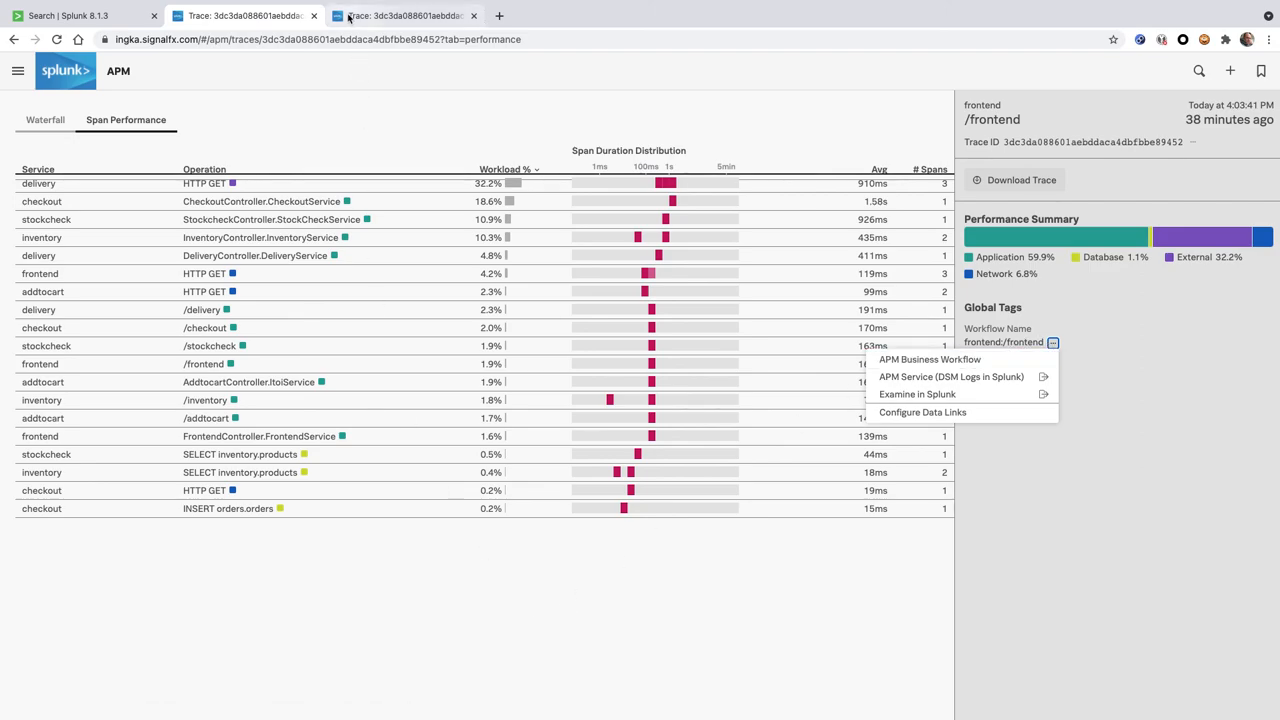
click(116, 16)
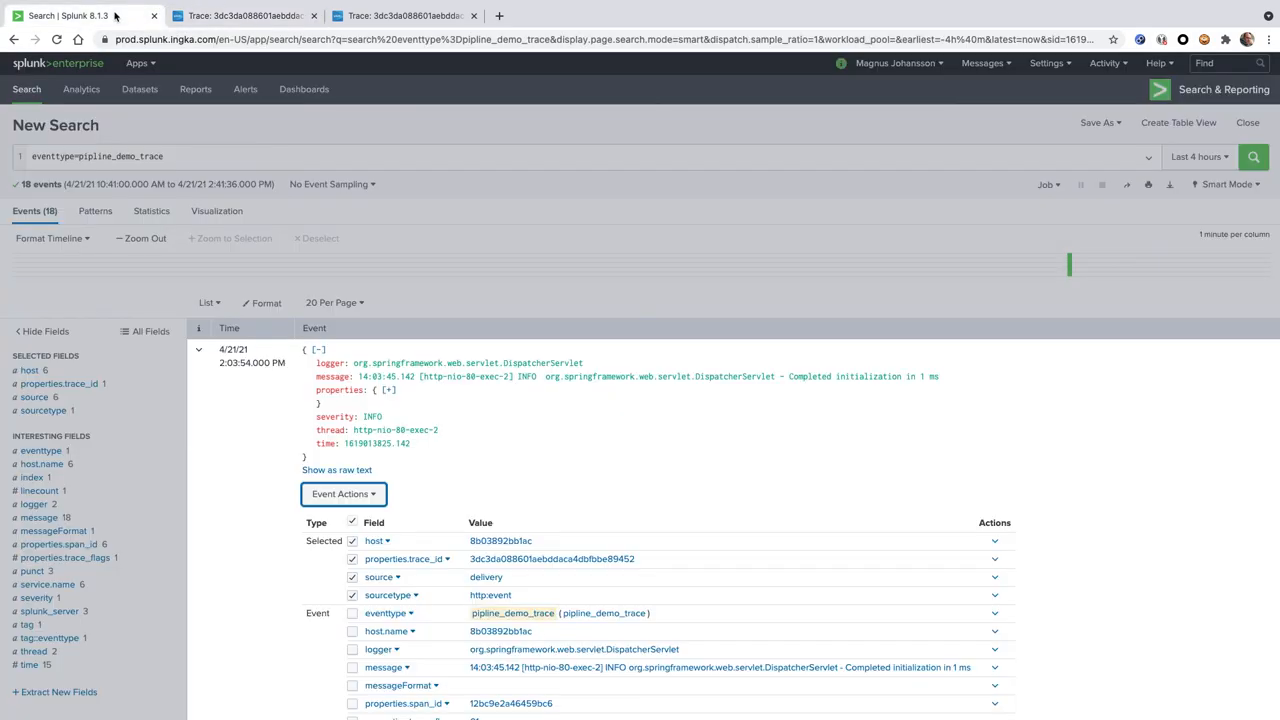